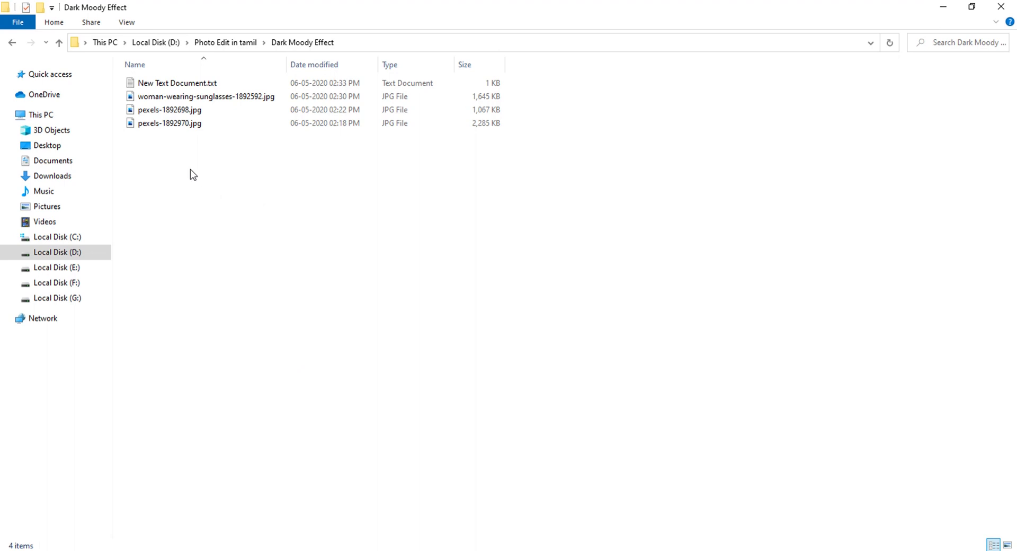
Select the three JPG portraits in the Dark Moody Effect folder and open them in Photoshop.
drag(193, 175, 391, 335)
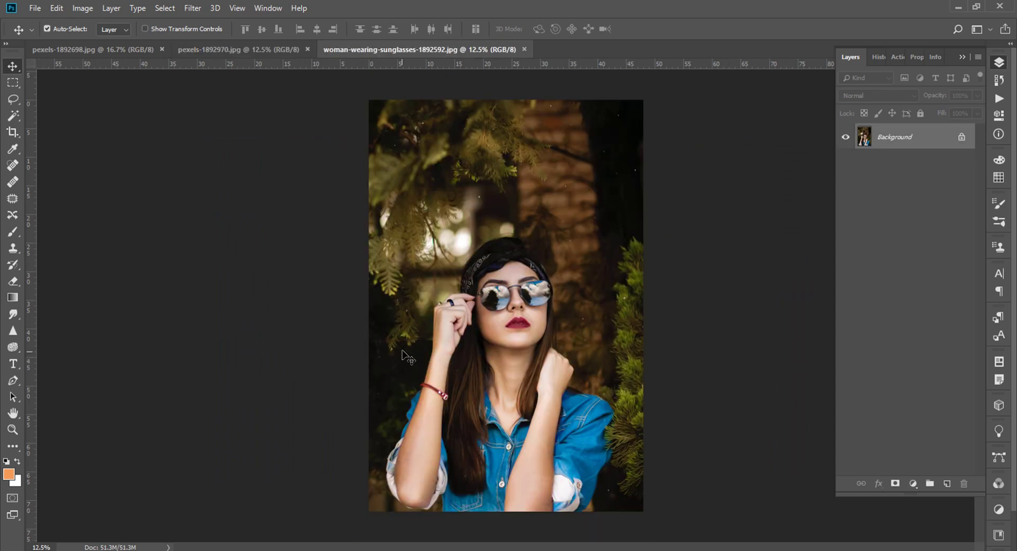
Convert the sunglasses portrait's Background into Layer 0 and duplicate it as Layer 0 copy.
double_click(909, 136)
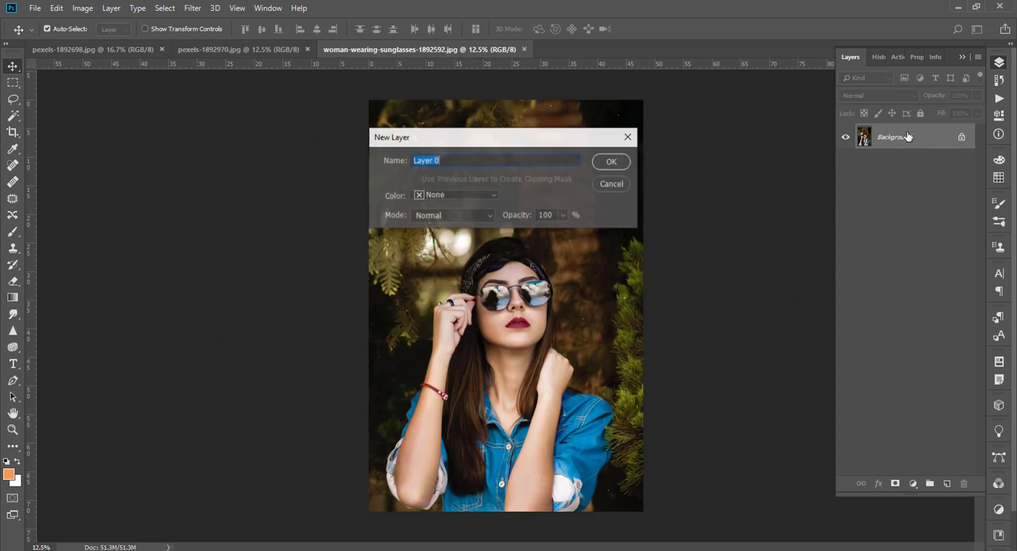
key(Return)
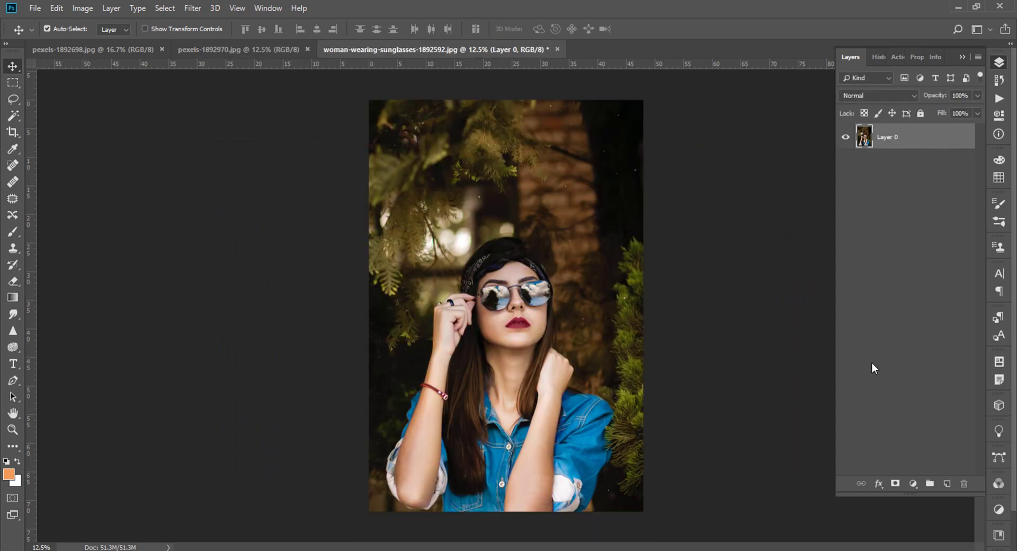
key(ctrl+j)
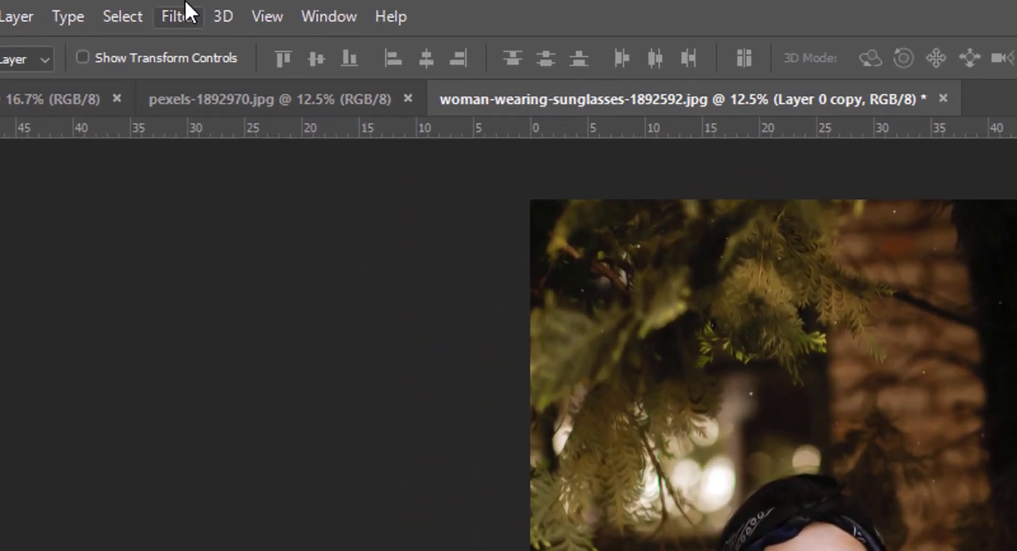
Launch the Camera Raw Filter on the copy layer and show its HSL Saturation controls.
click(177, 2)
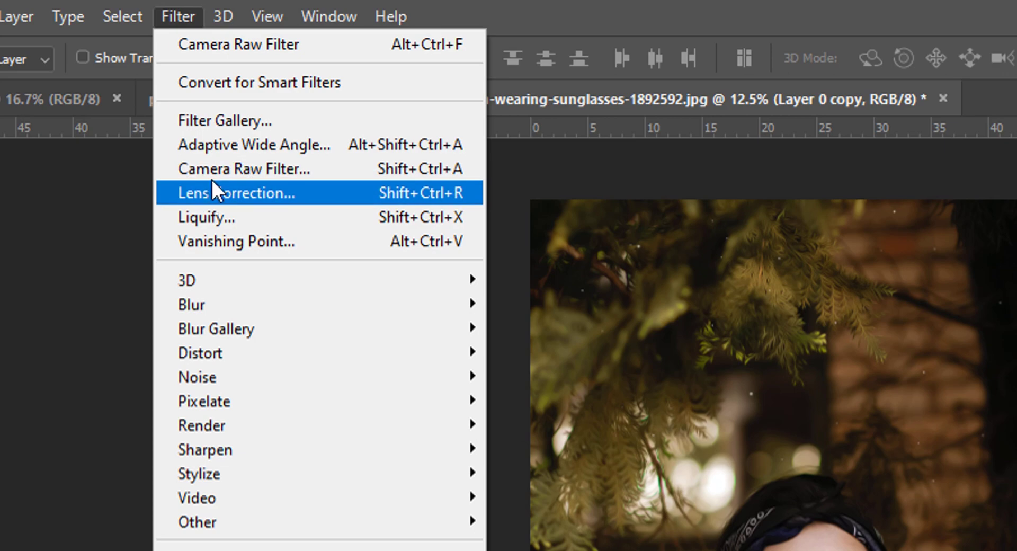
click(234, 169)
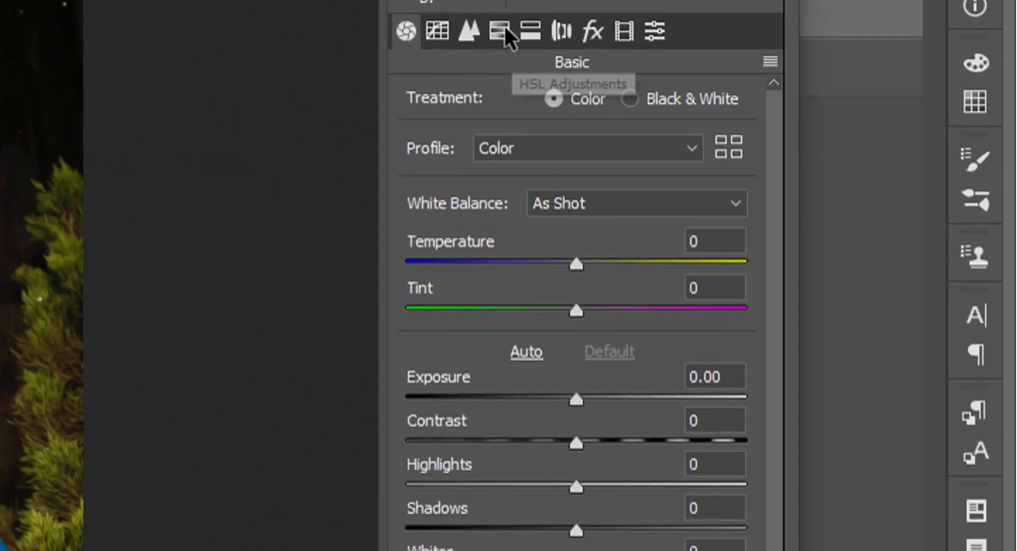
click(506, 29)
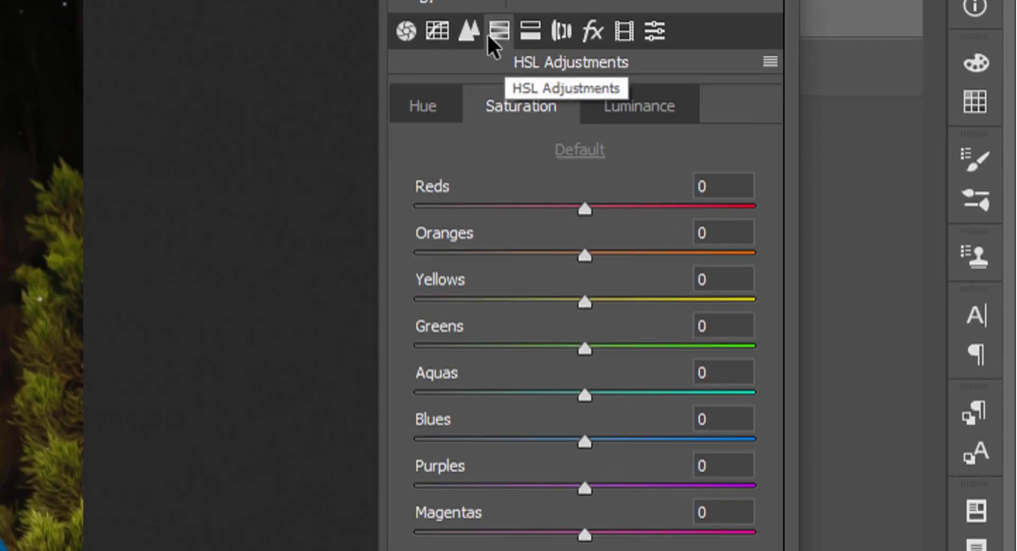
click(413, 108)
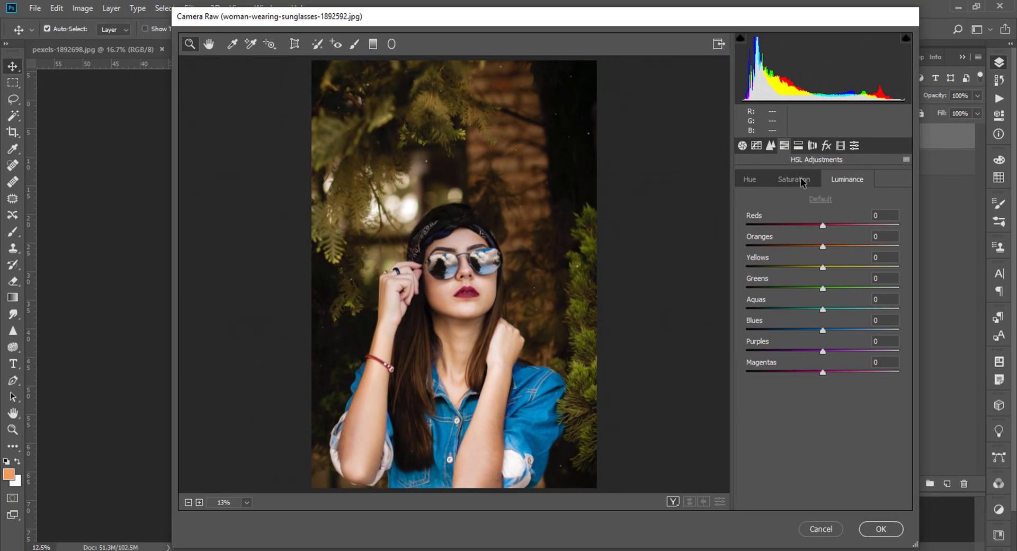
click(638, 135)
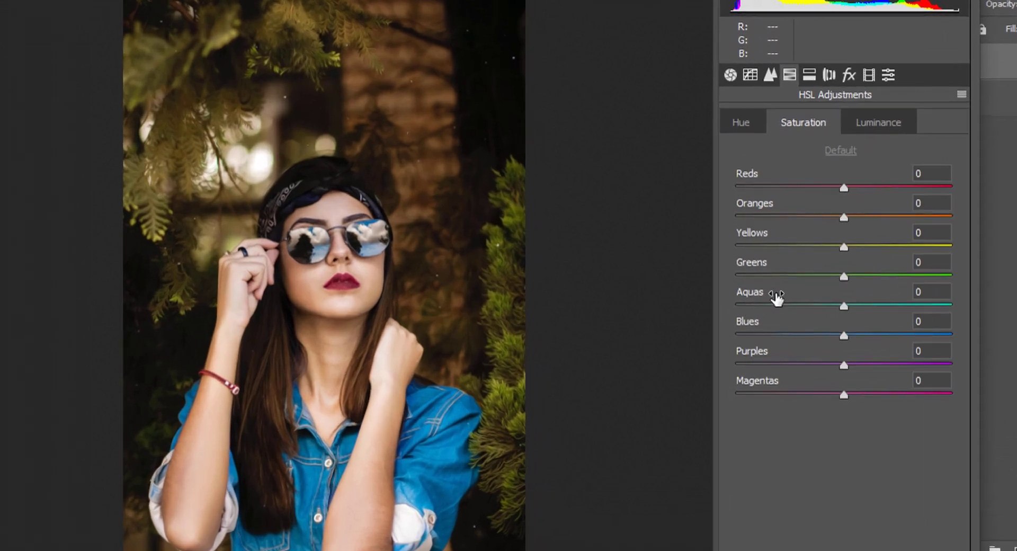
Drop the Greens, Yellows and Blues saturation sliders to -100.
drag(844, 277, 655, 281)
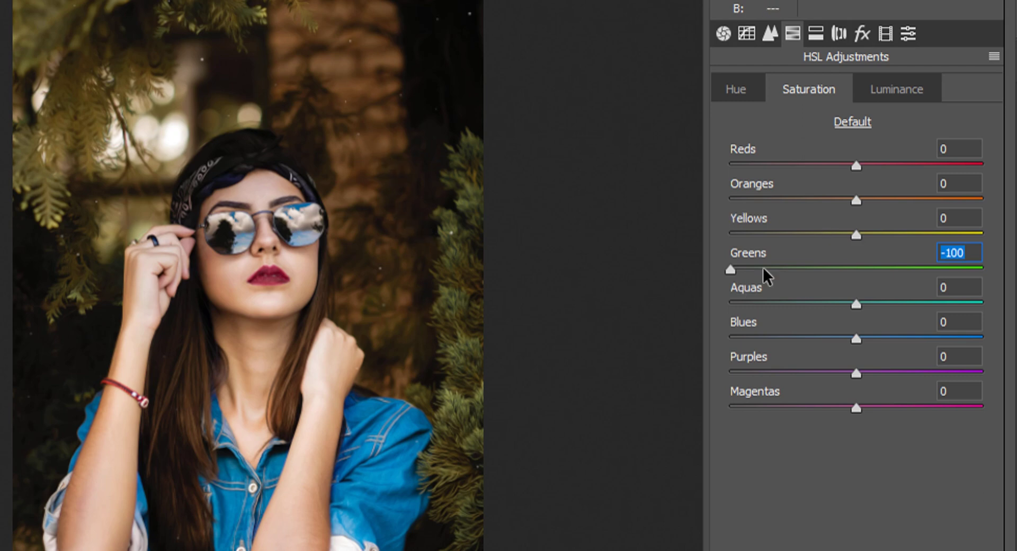
drag(854, 234, 535, 228)
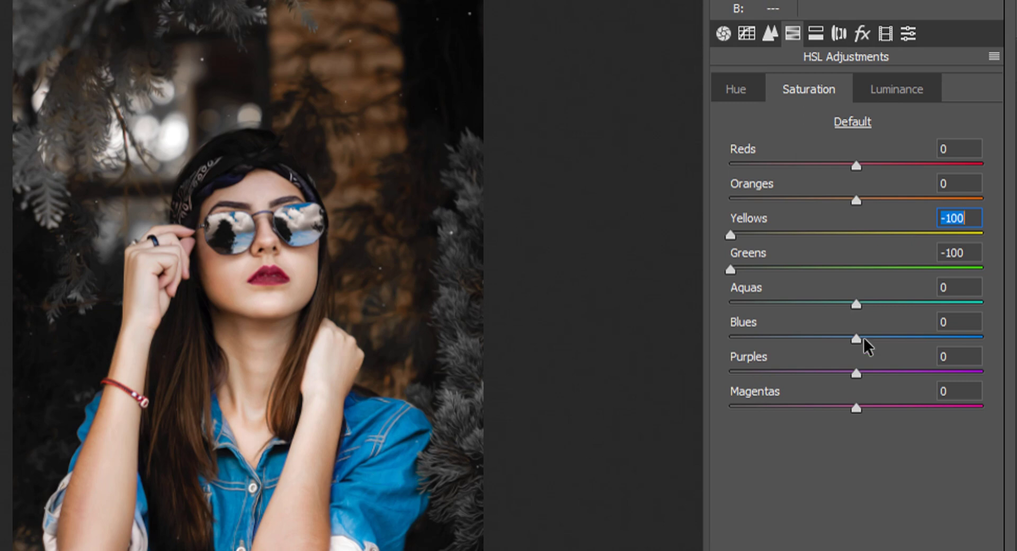
drag(857, 340, 681, 344)
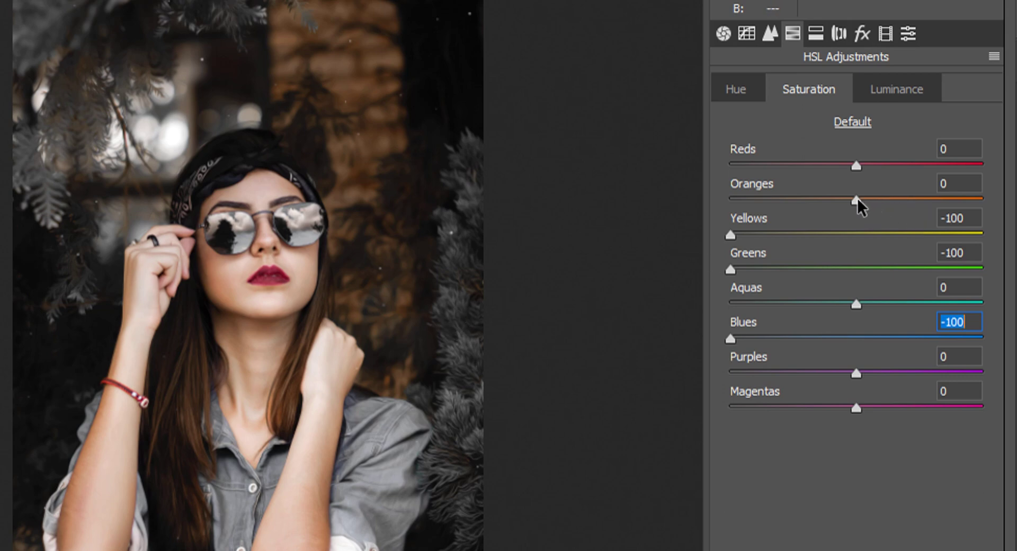
Set Oranges saturation to +13 and Oranges luminance to -26.
drag(856, 200, 862, 200)
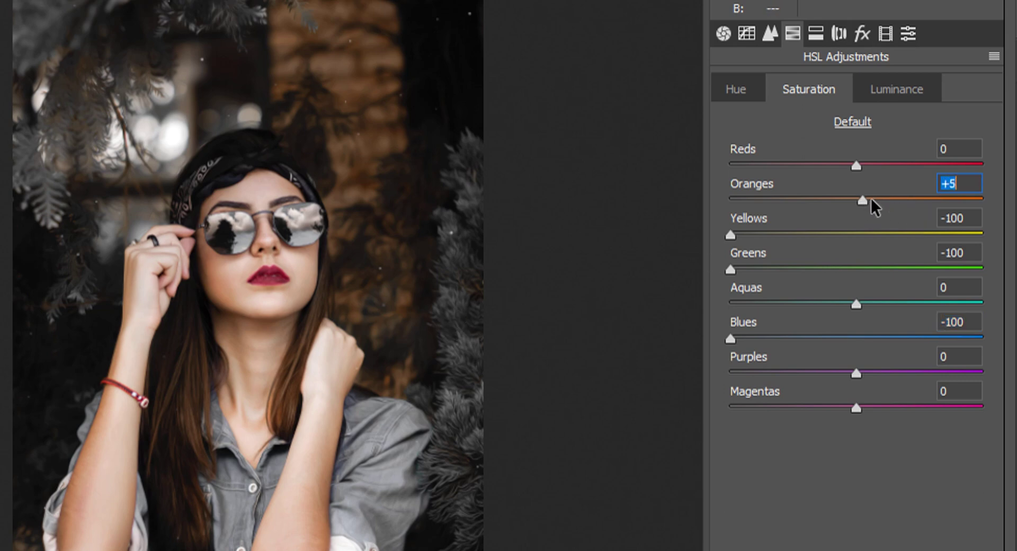
click(872, 199)
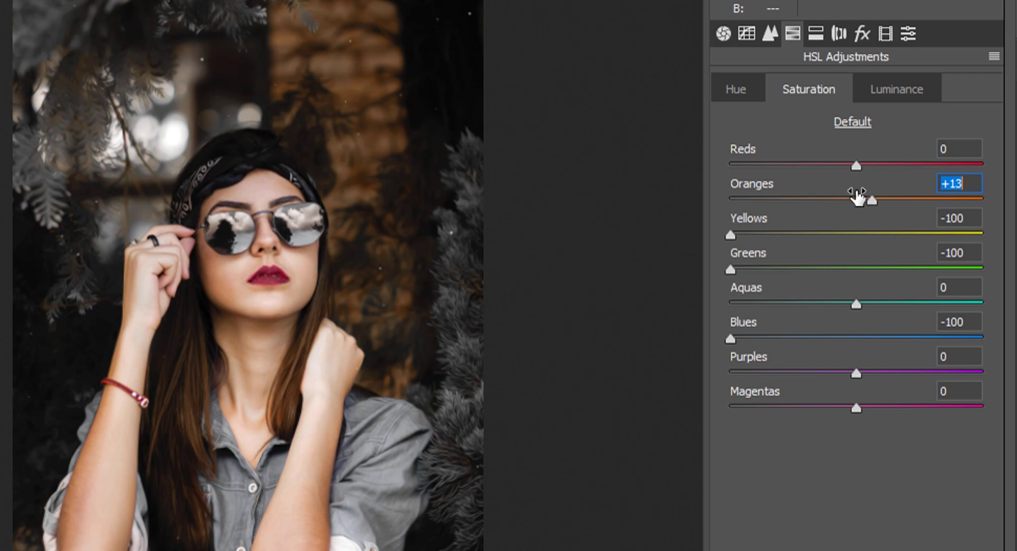
click(888, 102)
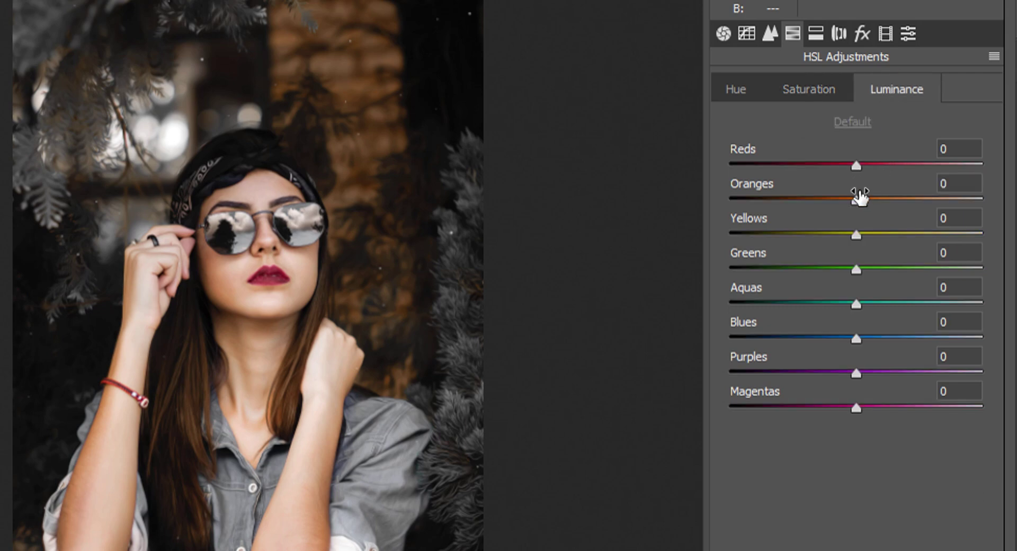
drag(856, 200, 824, 205)
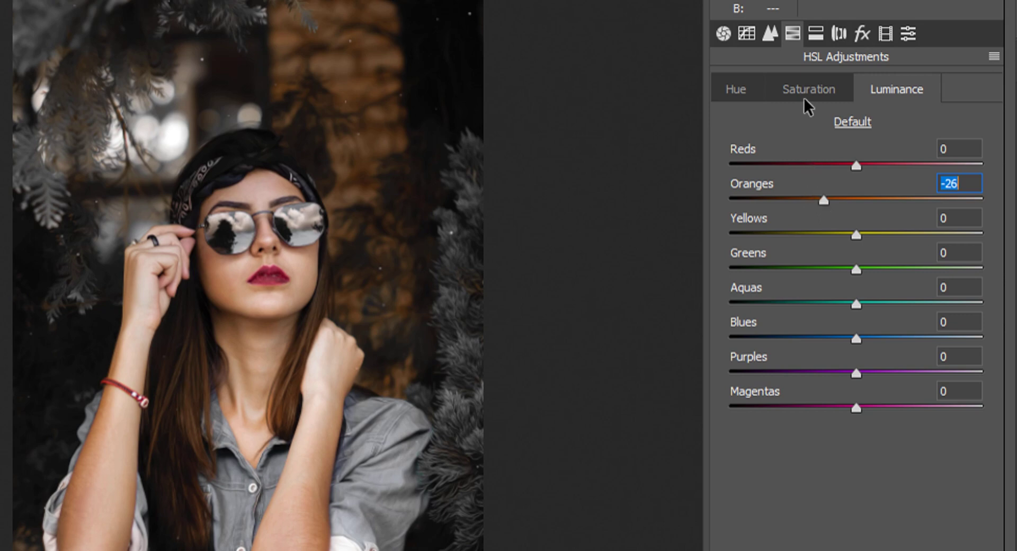
In the Basic panel, set Whites to -83, Blacks to -38 and Contrast to +33.
click(726, 37)
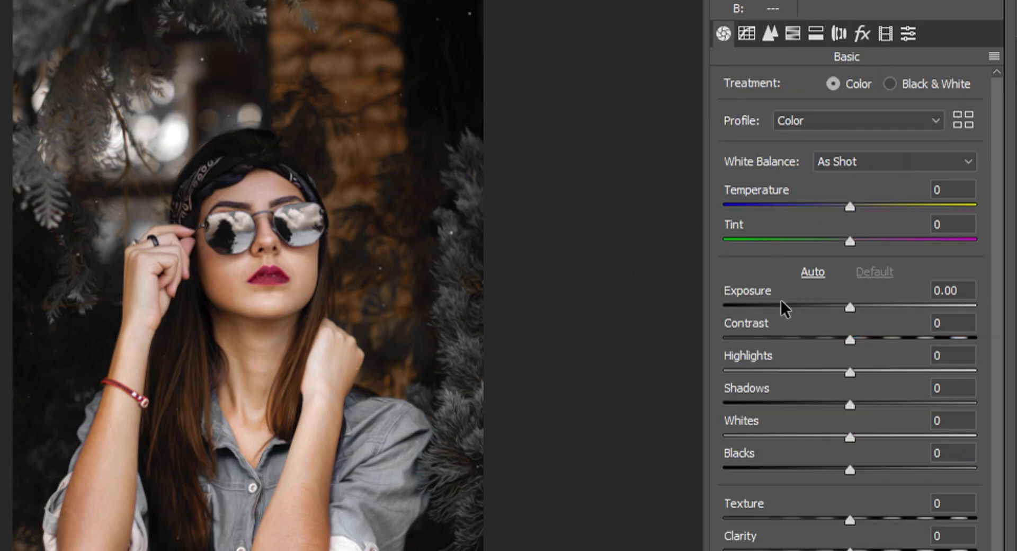
click(850, 437)
drag(850, 441, 743, 460)
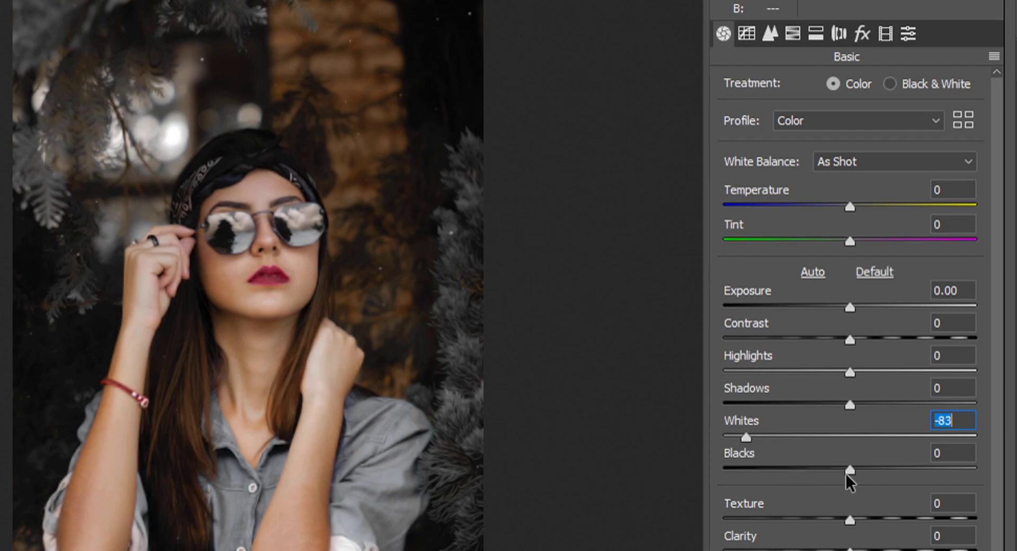
drag(854, 472, 806, 473)
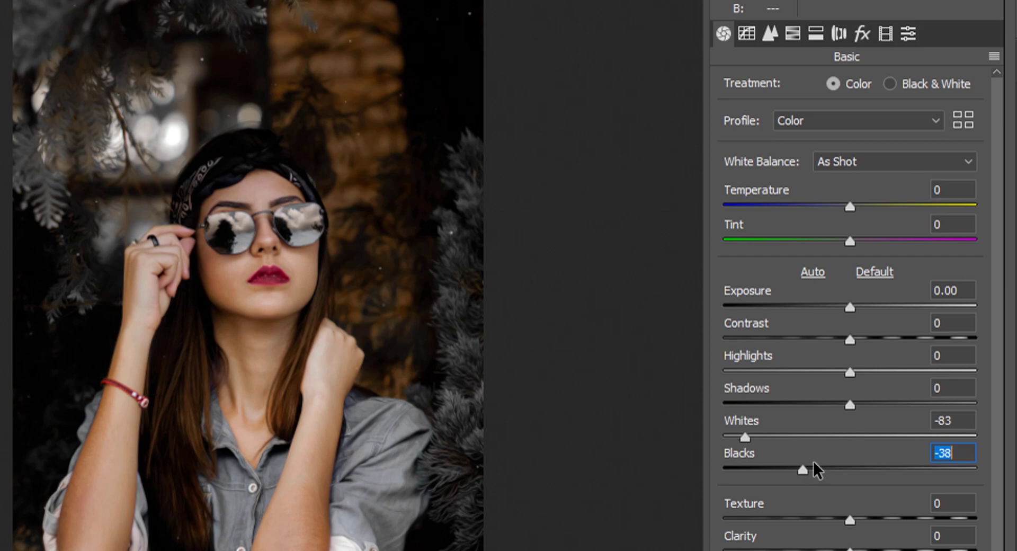
click(849, 341)
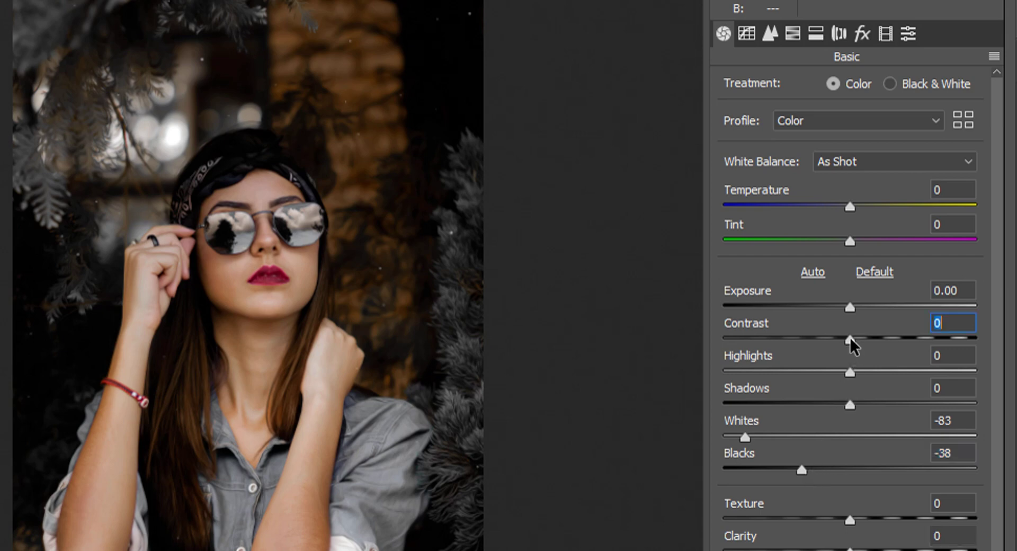
drag(850, 339, 893, 345)
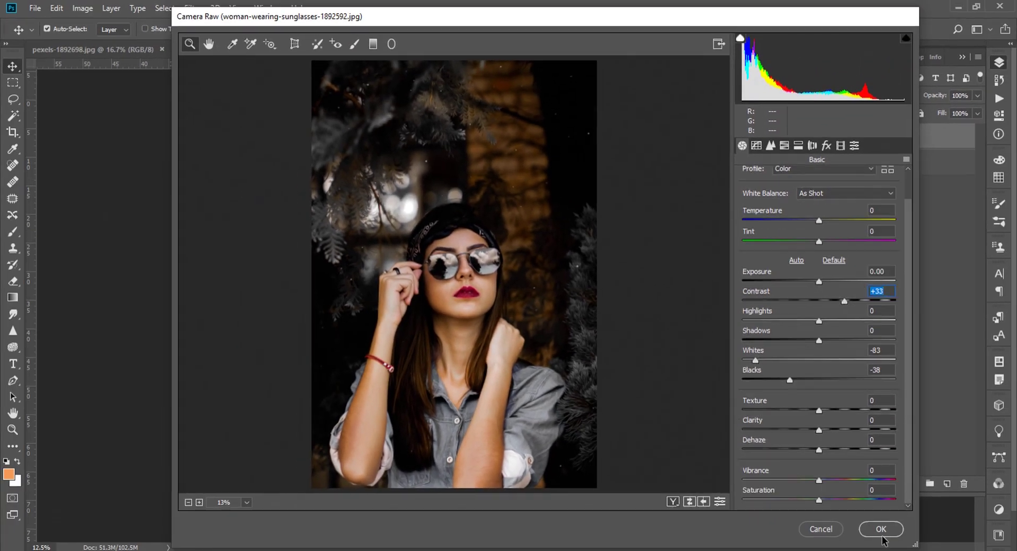
Apply the Camera Raw edit and compare it against the original.
click(882, 529)
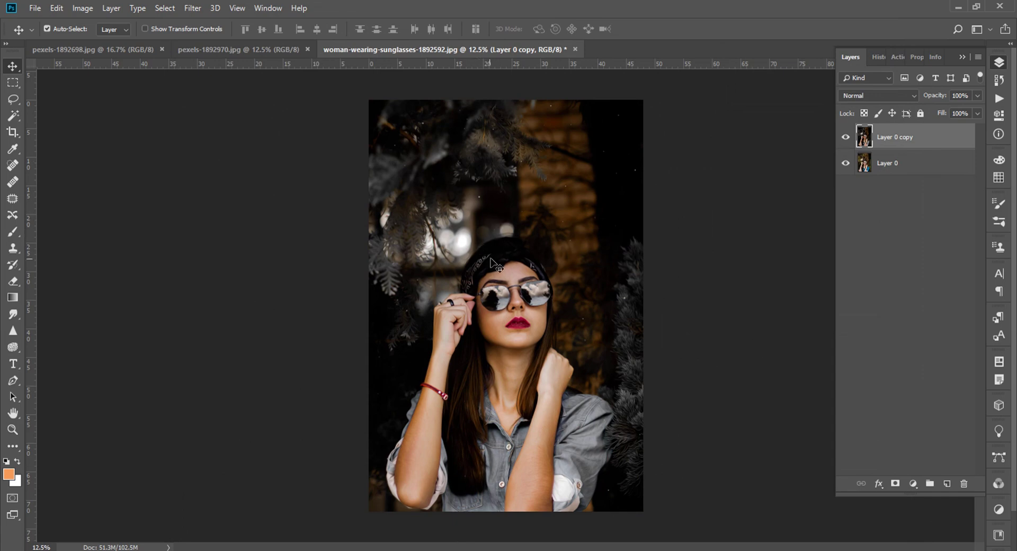
click(846, 138)
click(845, 138)
On pexels-1892970.jpg, convert the Background to Layer 0 and duplicate it as Layer 0 copy.
click(212, 50)
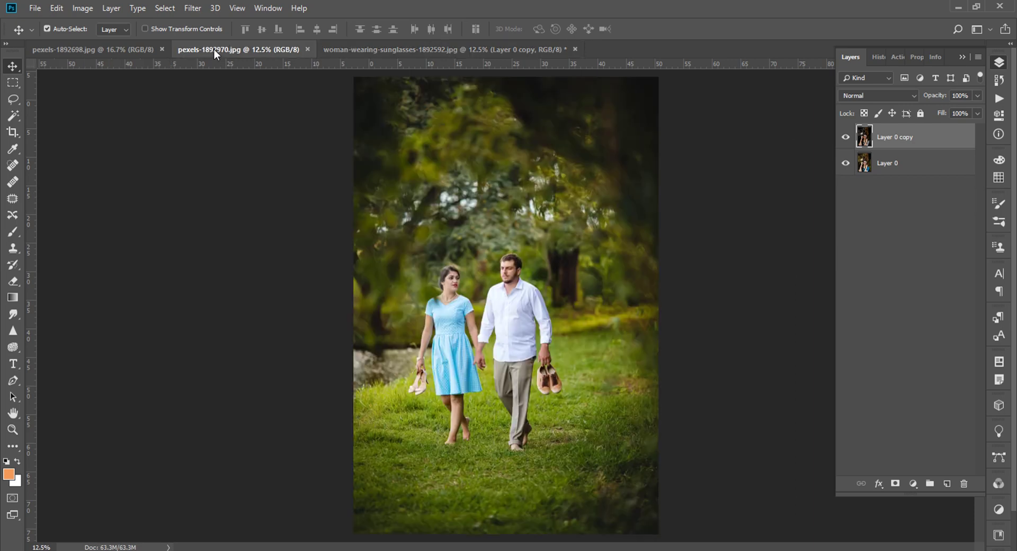
double_click(913, 137)
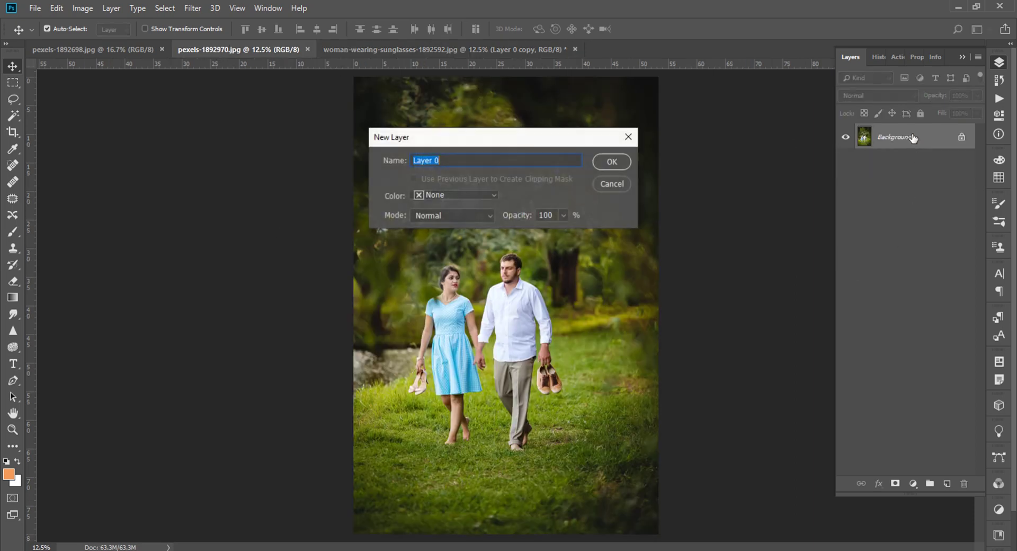
key(Return)
key(ctrl+j)
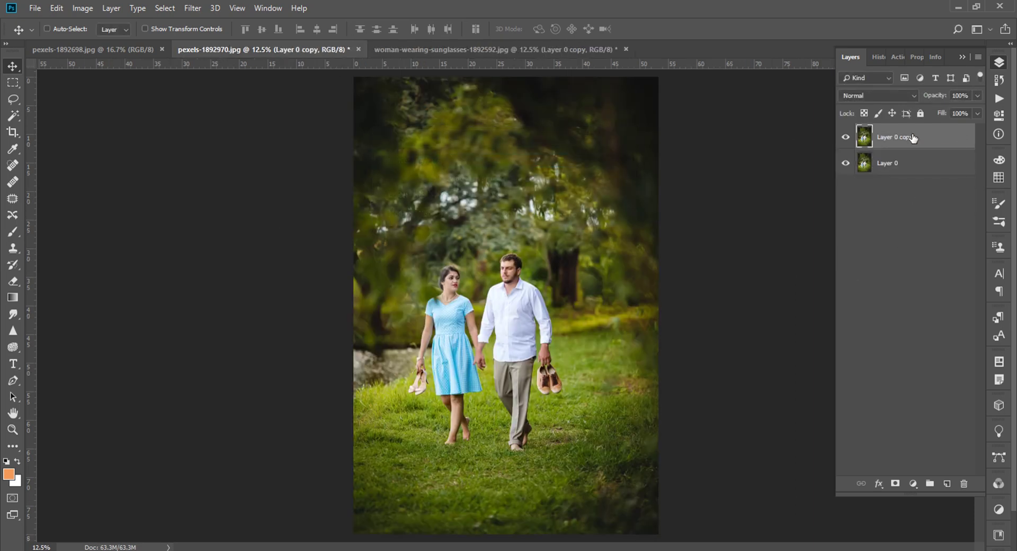
Run Camera Raw on the couple photo and drop Greens and Yellows saturation to -100.
click(192, 8)
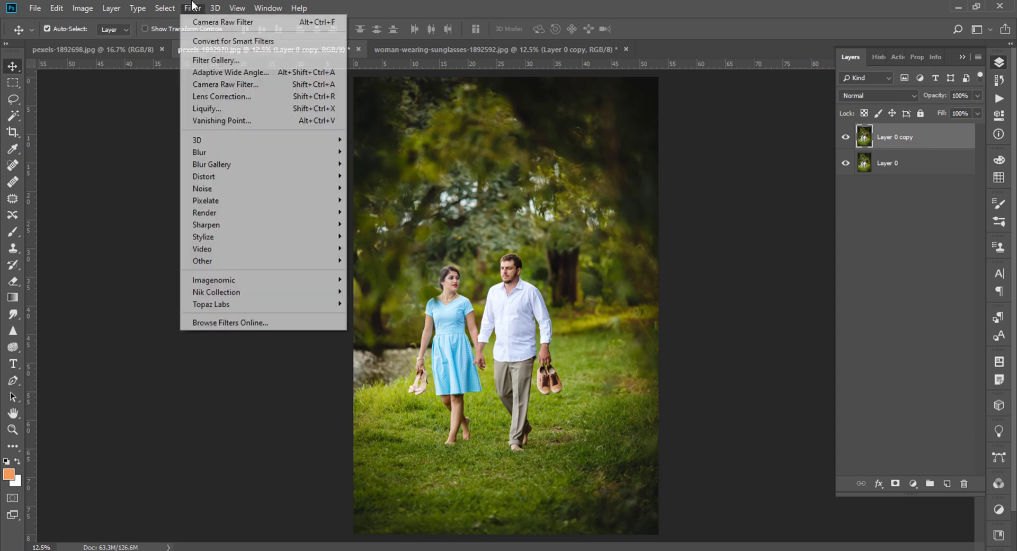
click(228, 85)
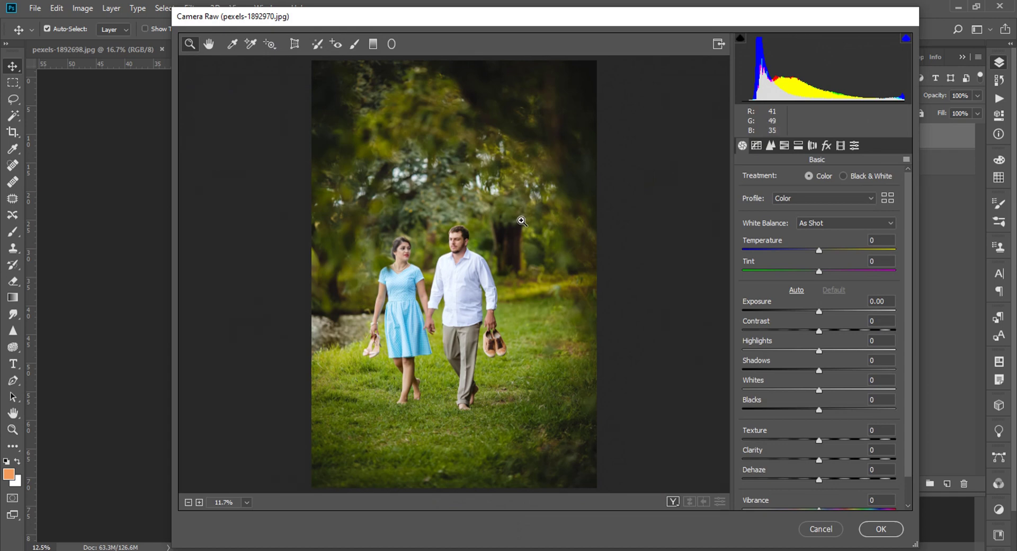
click(791, 148)
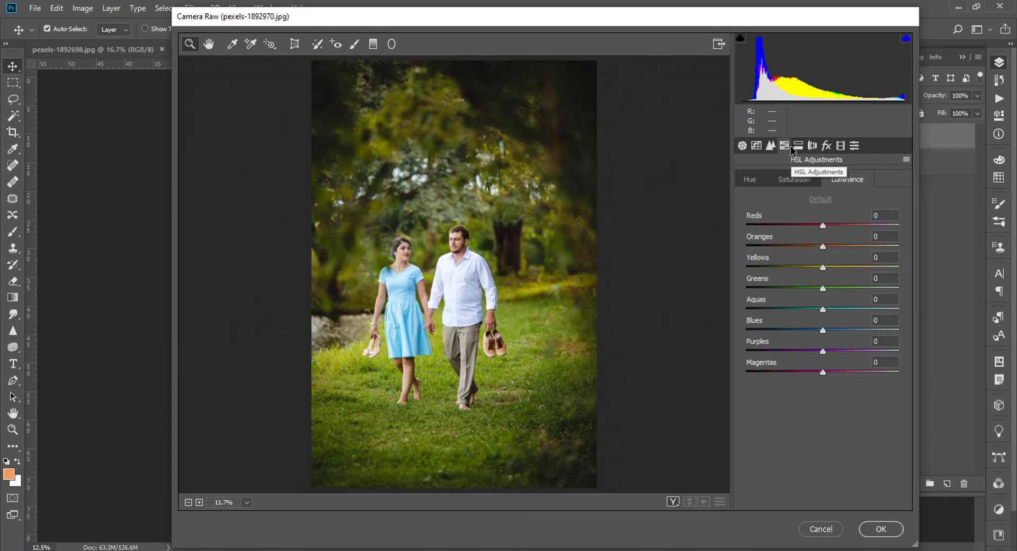
click(794, 180)
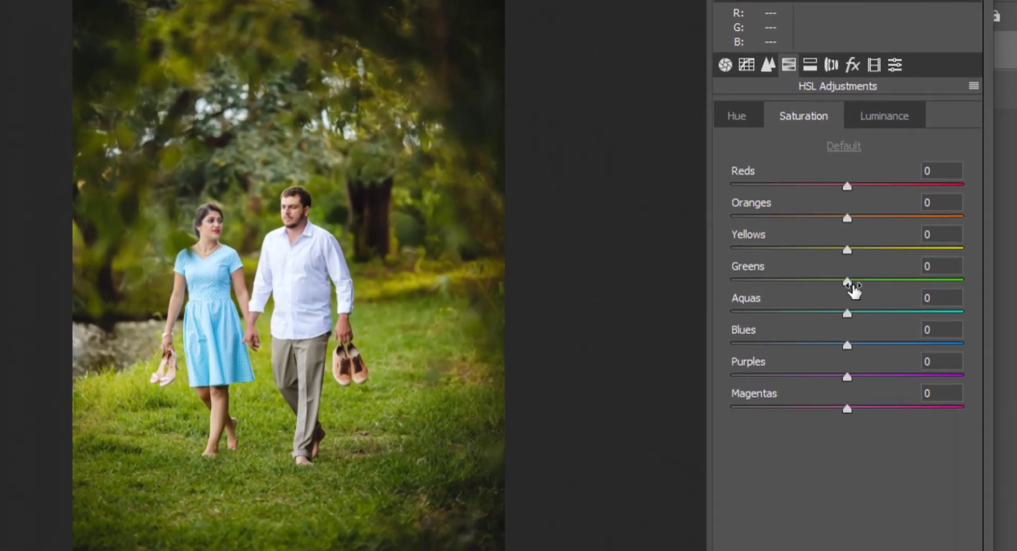
drag(823, 288, 579, 286)
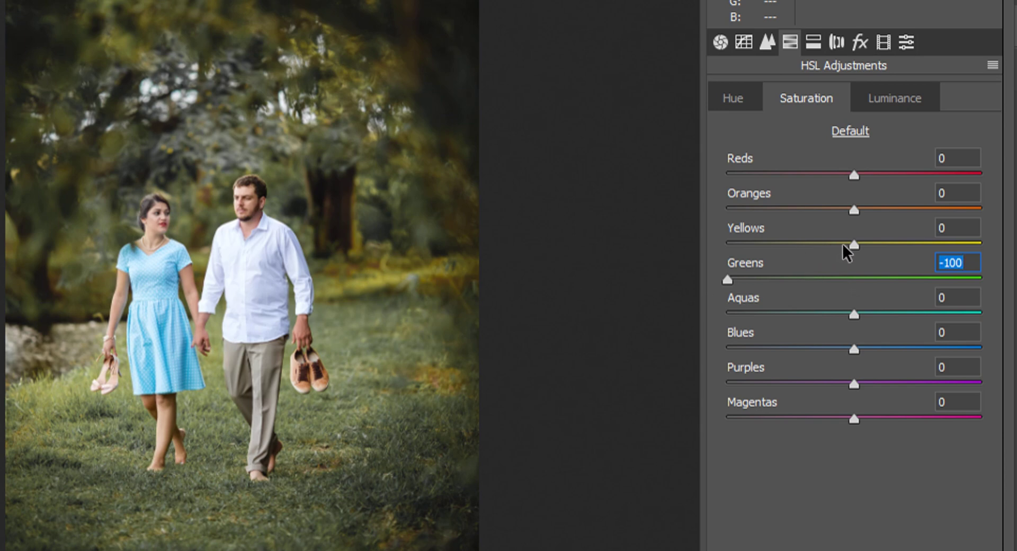
drag(855, 243, 400, 249)
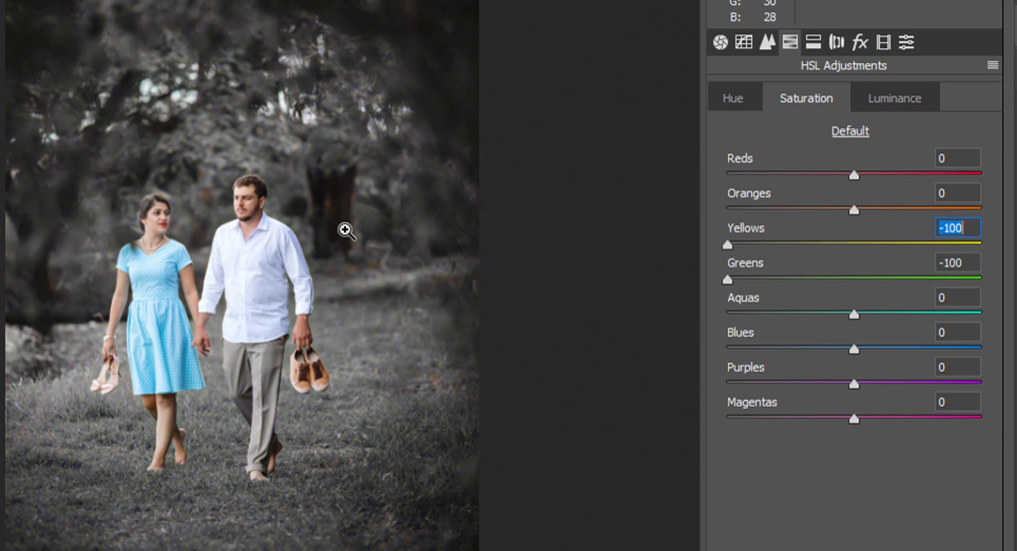
Add a post-crop vignette with Amount -38, Feather 78 and Roundness +33.
click(859, 42)
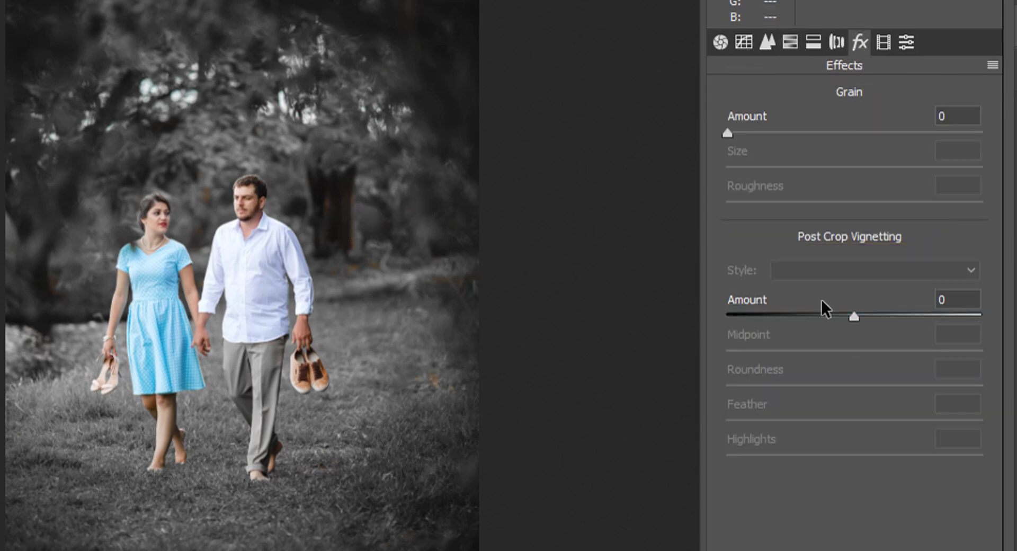
drag(855, 317, 811, 322)
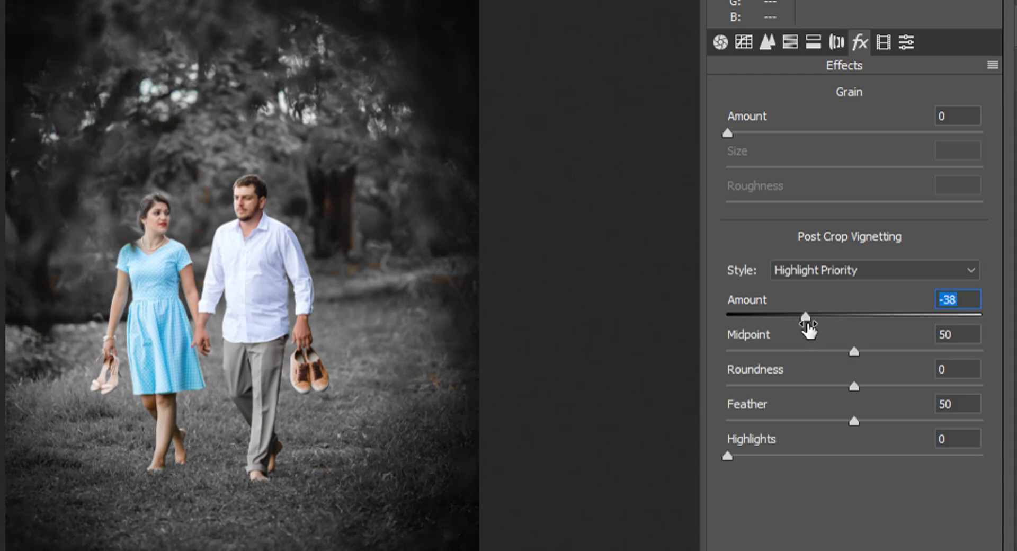
drag(854, 422, 925, 416)
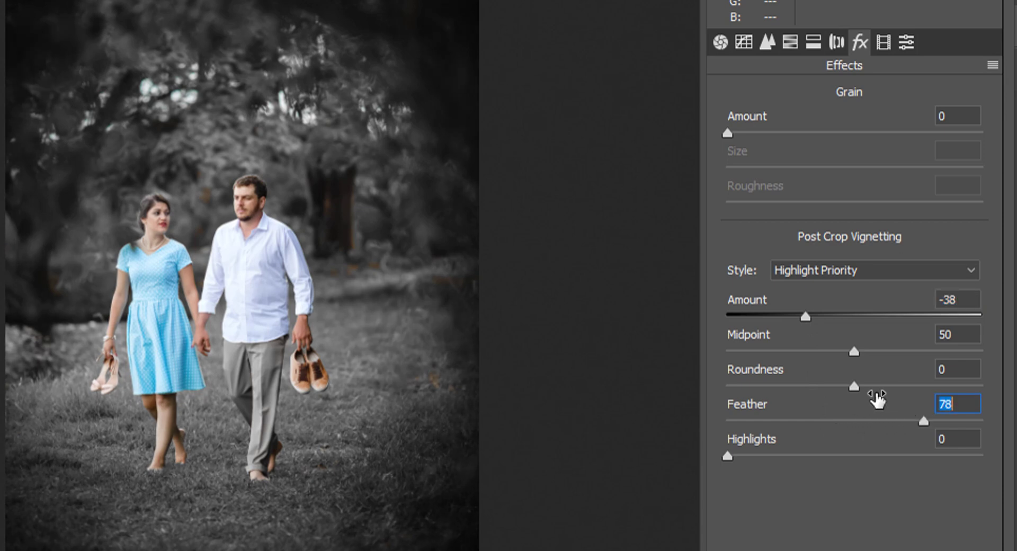
drag(854, 386, 897, 389)
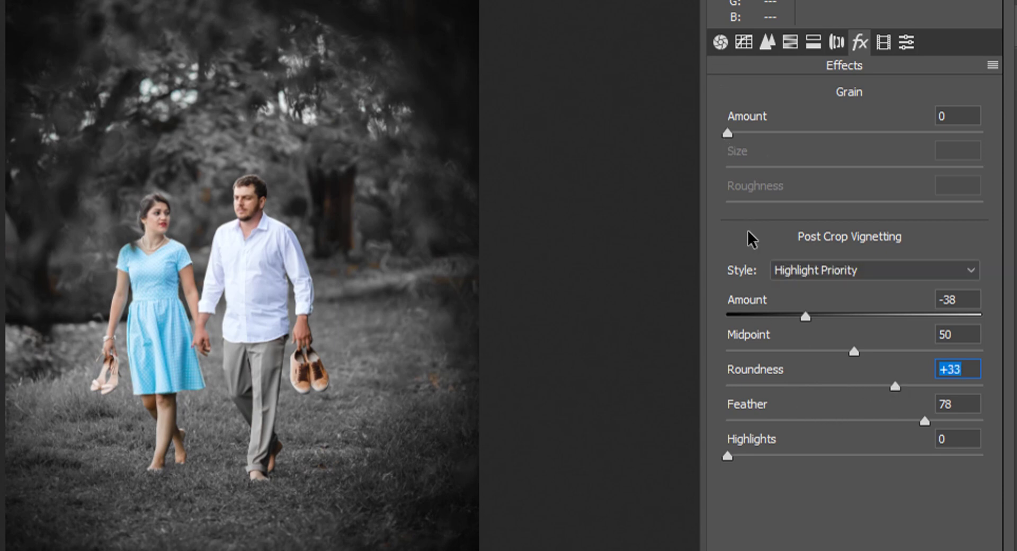
In Basic, lower the Whites while zooming in to check the couple's white shirt.
click(721, 42)
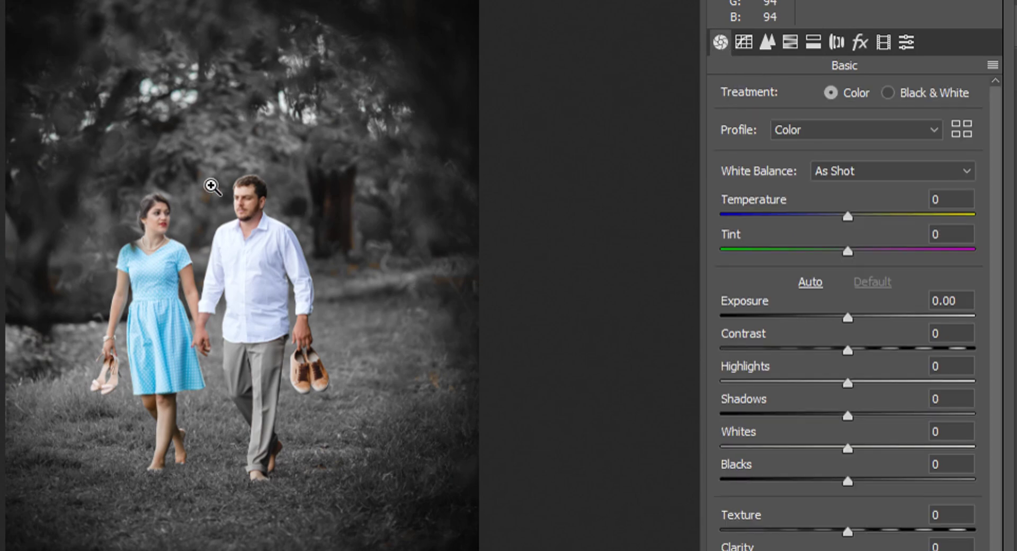
click(174, 234)
click(245, 319)
click(243, 316)
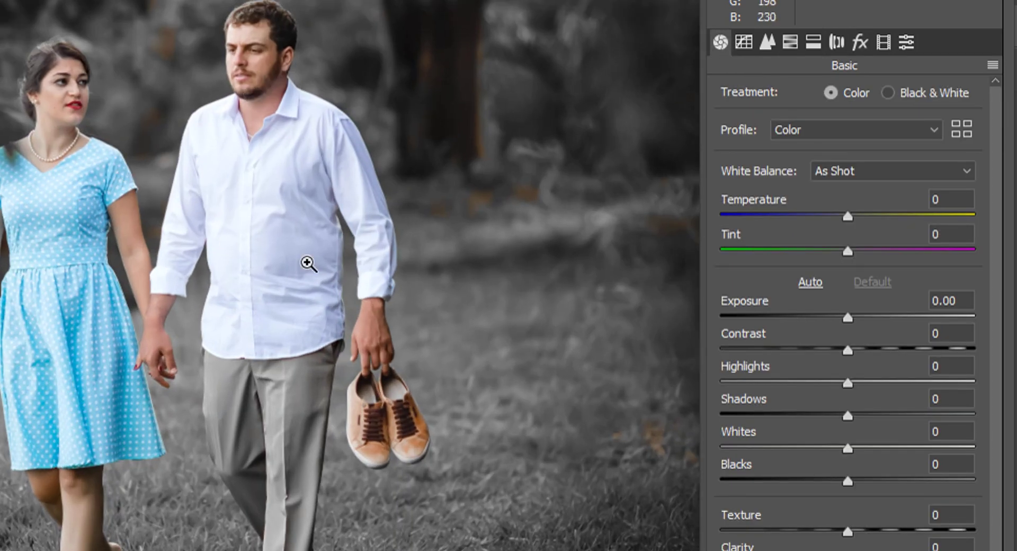
drag(851, 462, 743, 449)
click(261, 313)
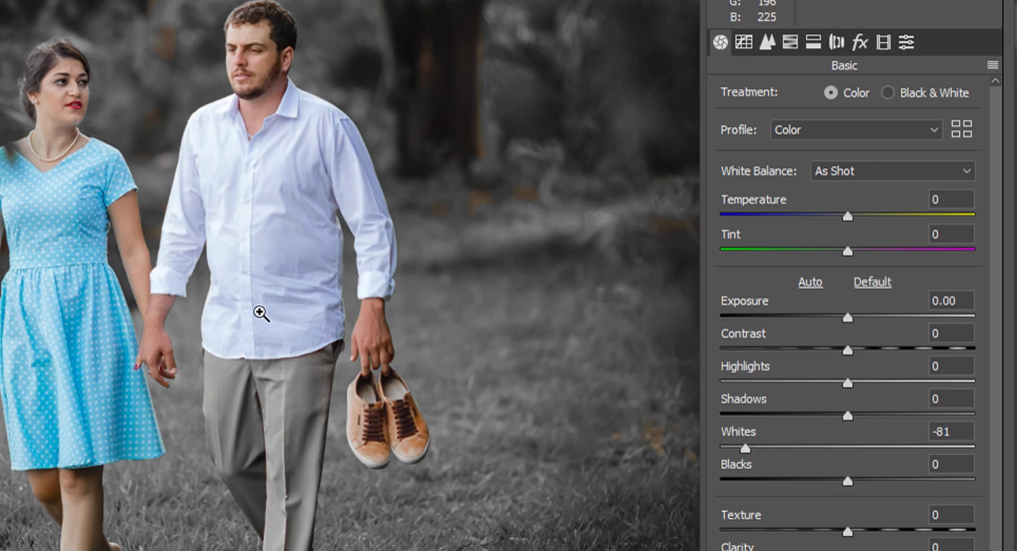
scroll(175, 85, up, 2)
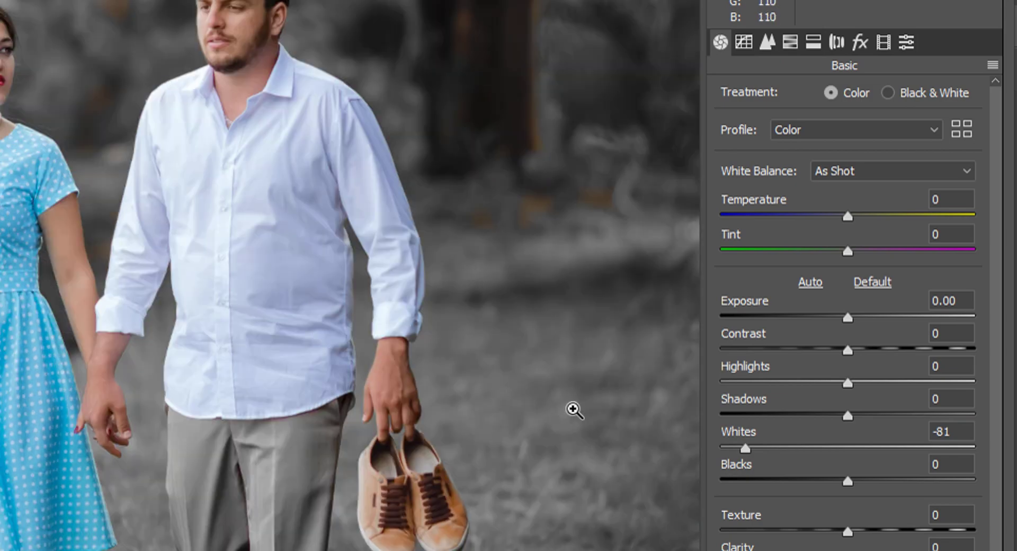
alt+click(394, 362)
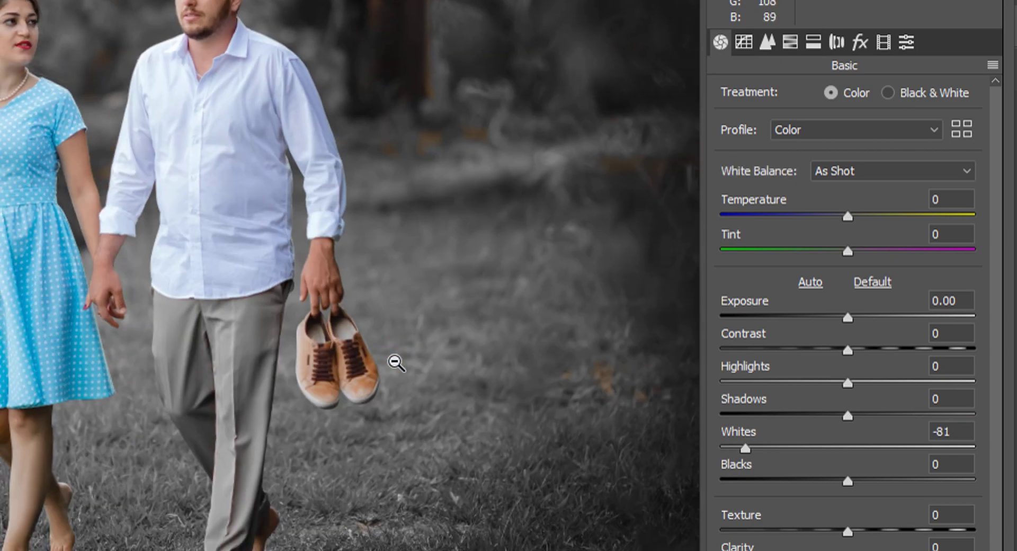
alt+click(392, 358)
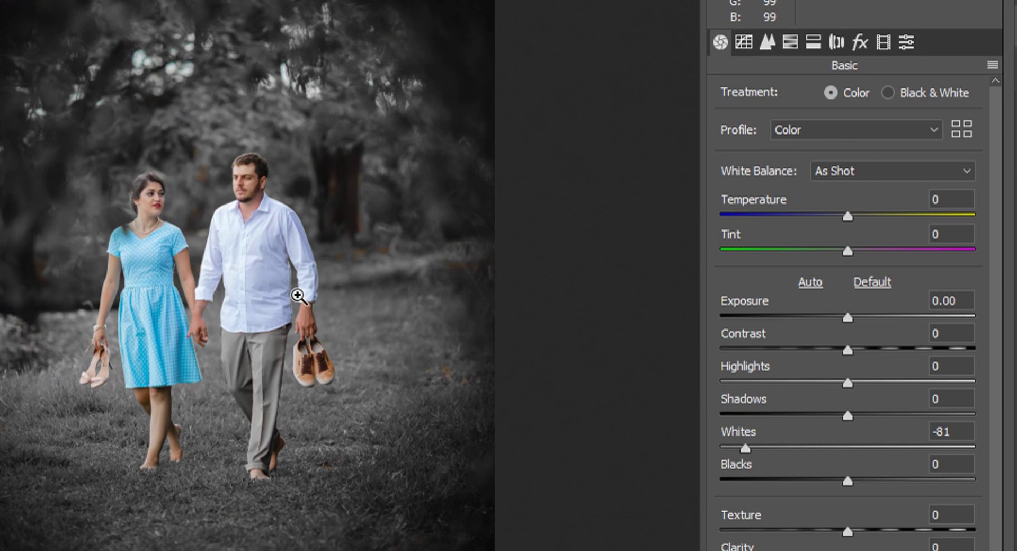
Set Blacks to -34, Contrast to +13, Whites to -100 and Shadows to -13.
drag(848, 481, 803, 484)
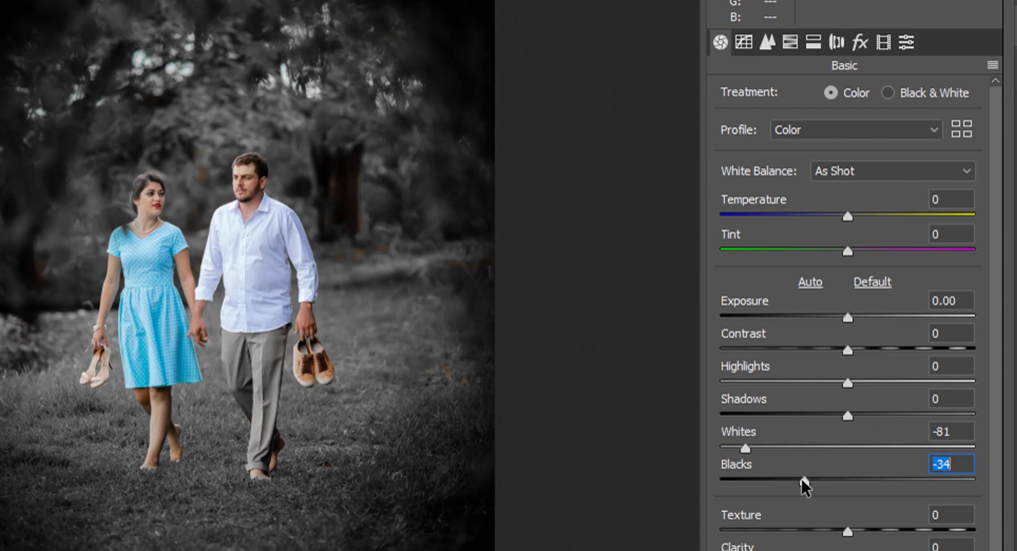
click(848, 351)
drag(848, 350, 865, 352)
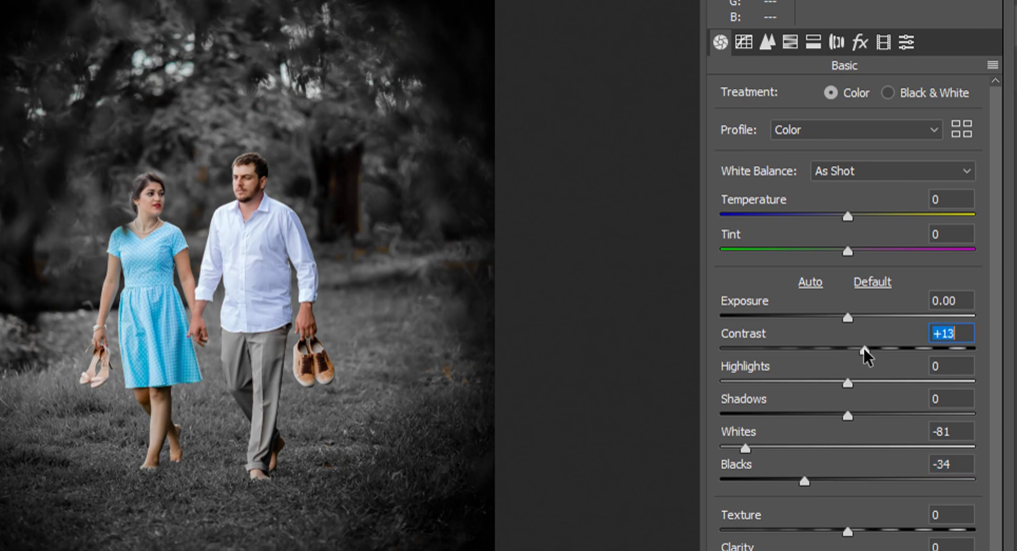
drag(746, 449, 692, 454)
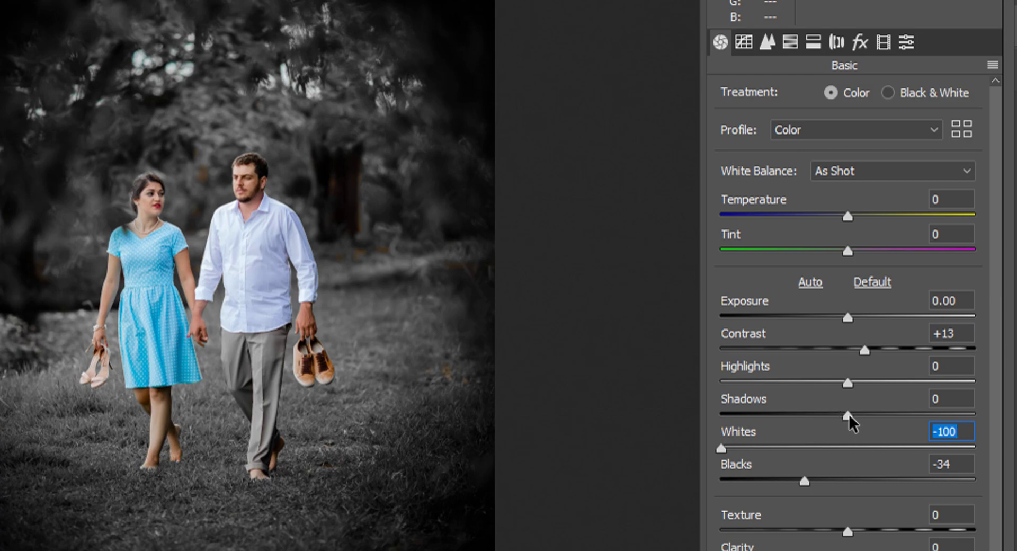
drag(848, 415, 832, 414)
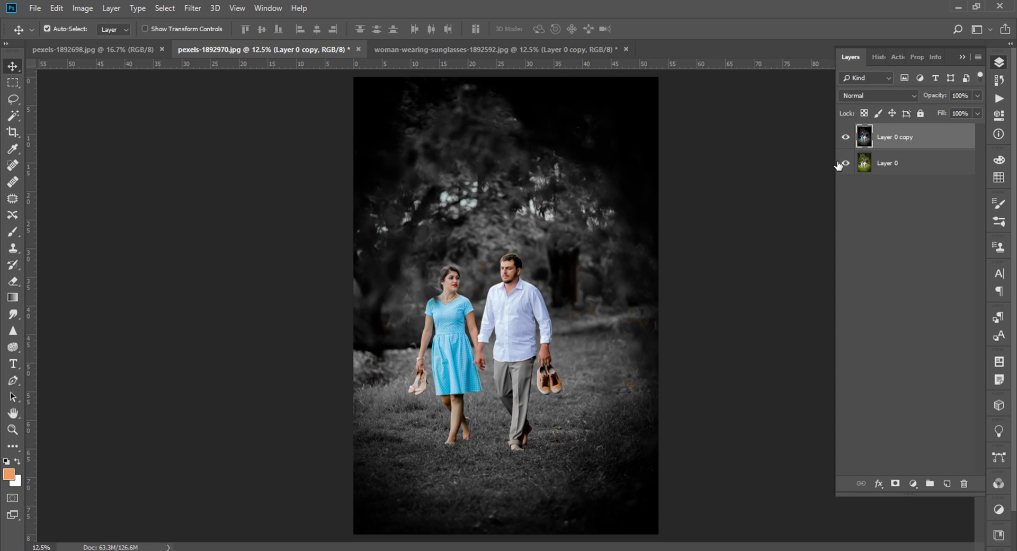
Compare the previous edit, then unlock pexels-1892698.jpg's Background as Layer 0 and duplicate it.
click(846, 138)
click(847, 138)
click(132, 51)
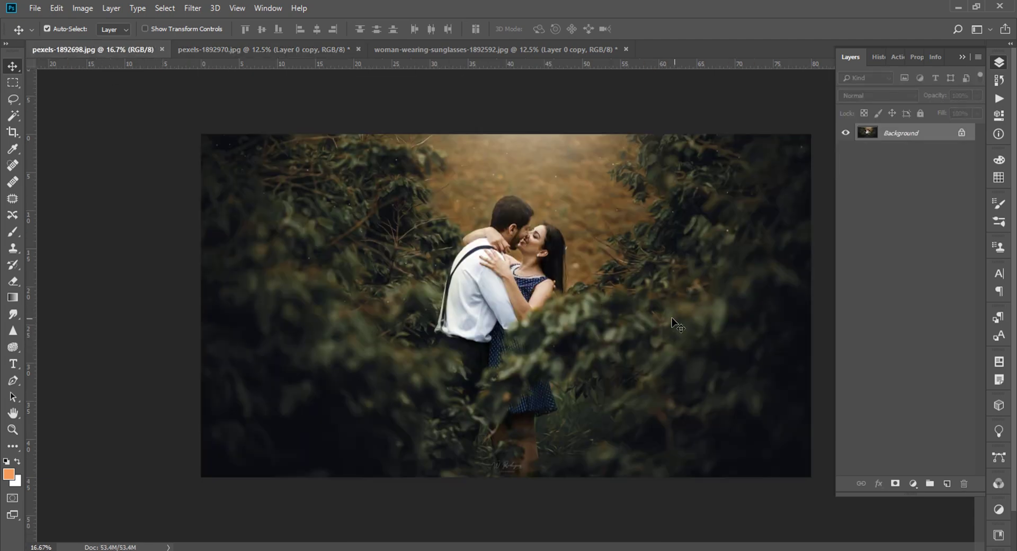
double_click(910, 139)
key(Return)
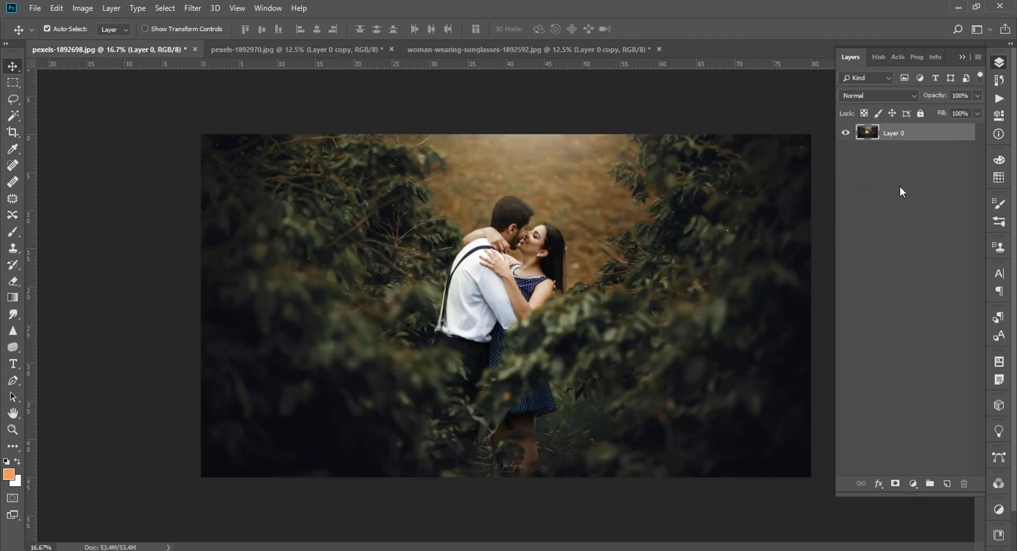
key(ctrl+j)
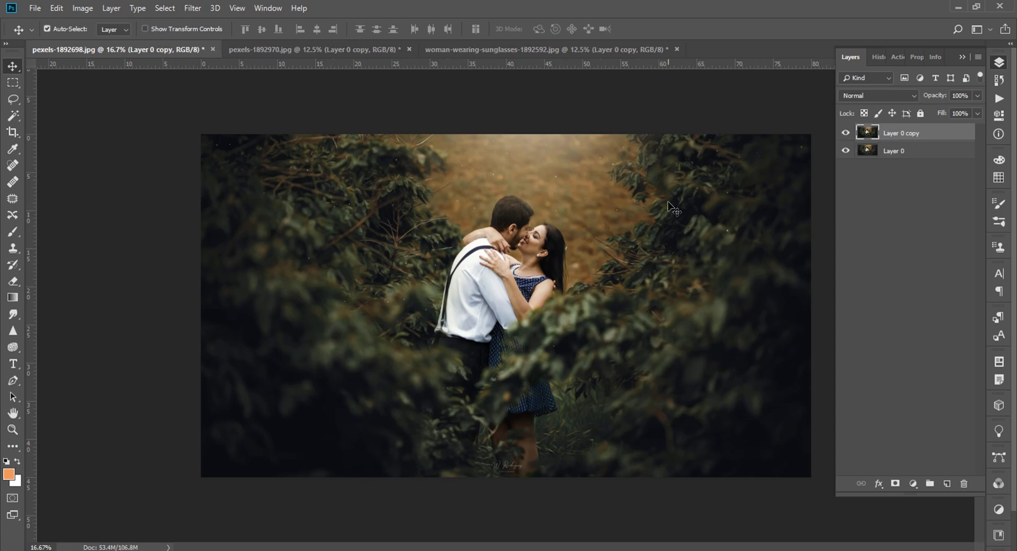
Open the Camera Raw Filter on Layer 0 copy at the HSL Saturation controls.
click(188, 7)
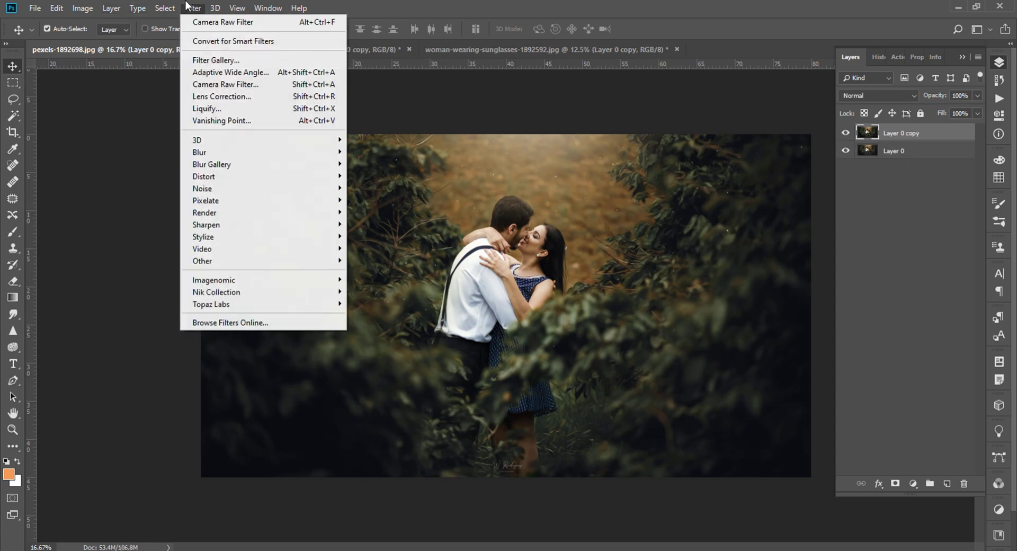
click(223, 84)
click(785, 145)
click(791, 179)
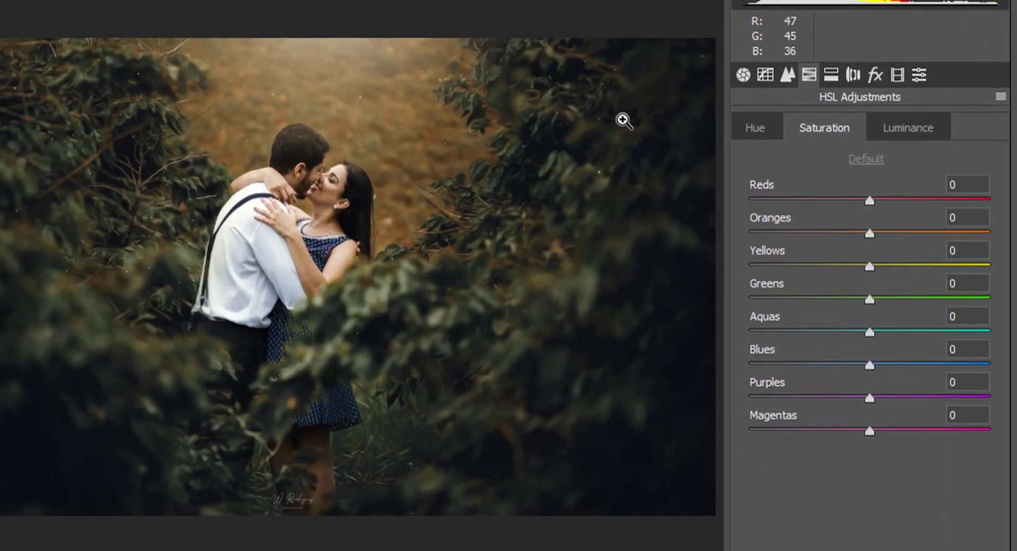
Set Greens and Yellows saturation to -100.
drag(870, 298, 596, 305)
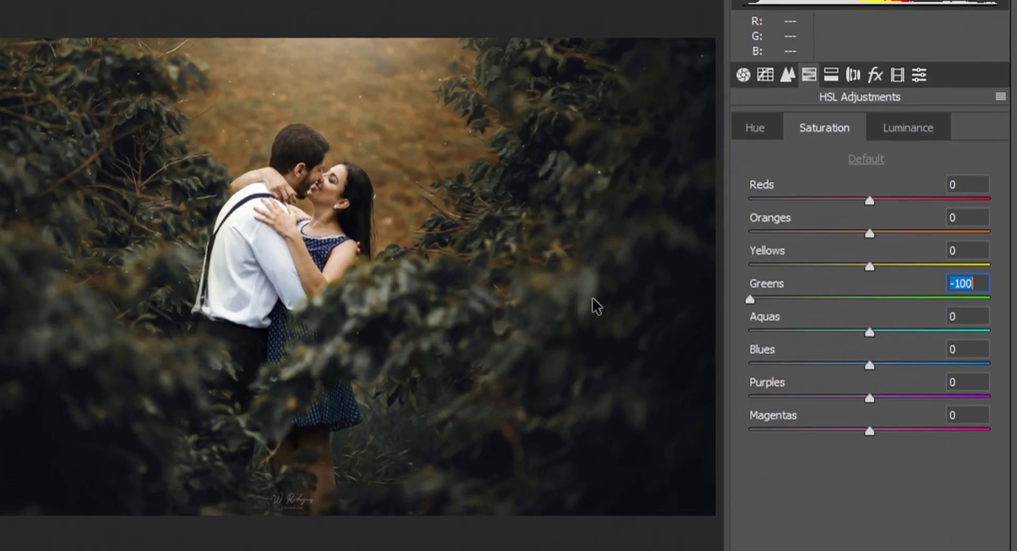
alt+click(586, 284)
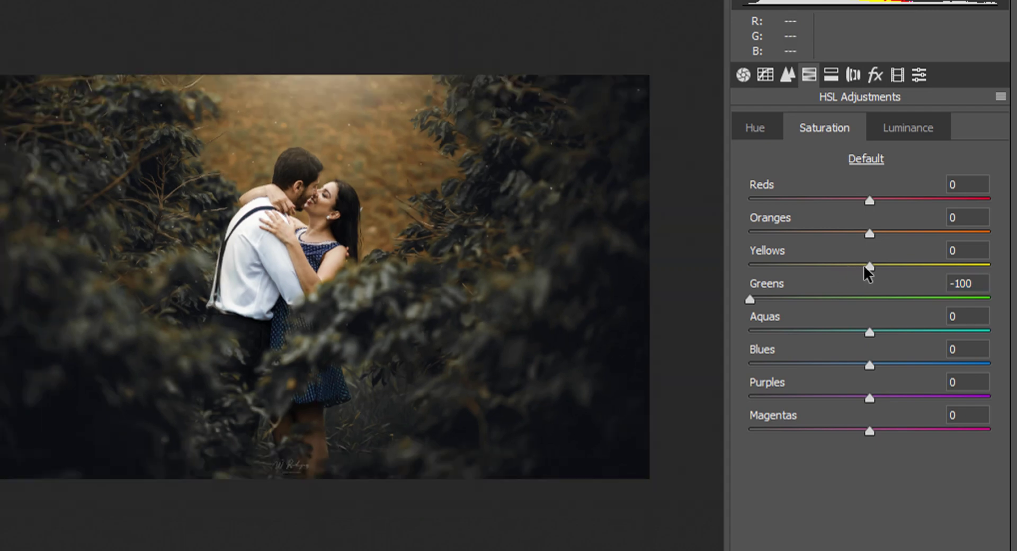
drag(866, 266, 740, 273)
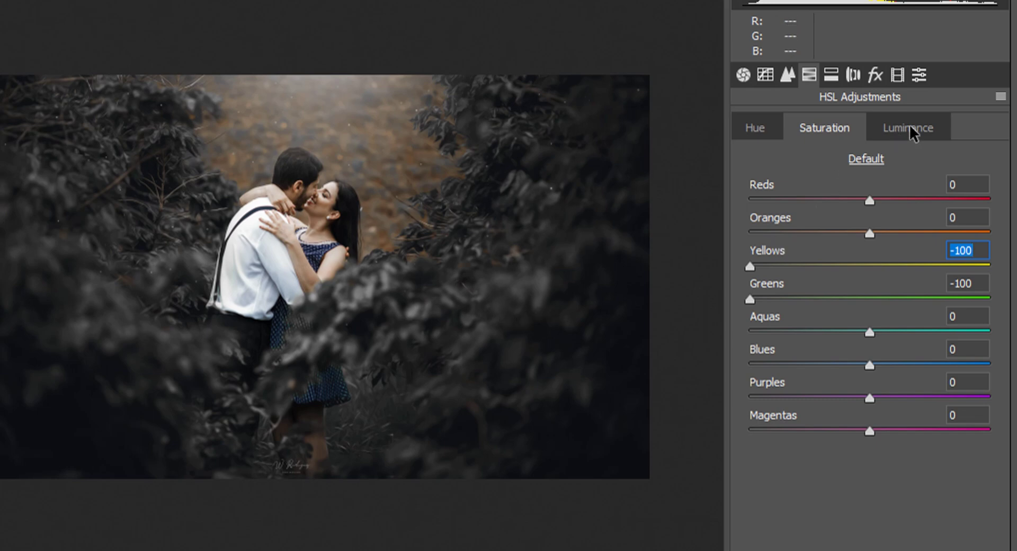
Add a -38 Highlight Priority post-crop vignette in the Effects settings.
click(876, 75)
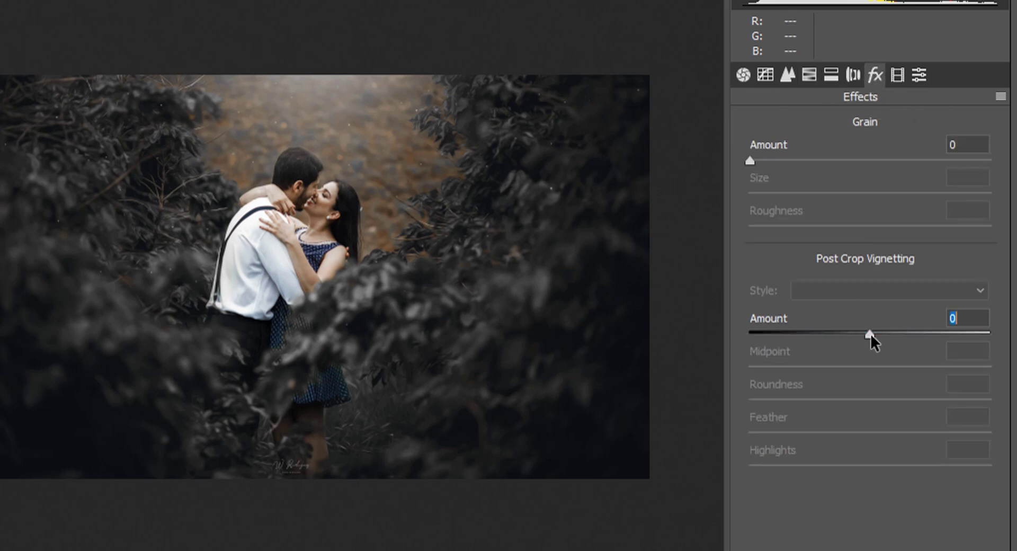
drag(870, 333, 825, 332)
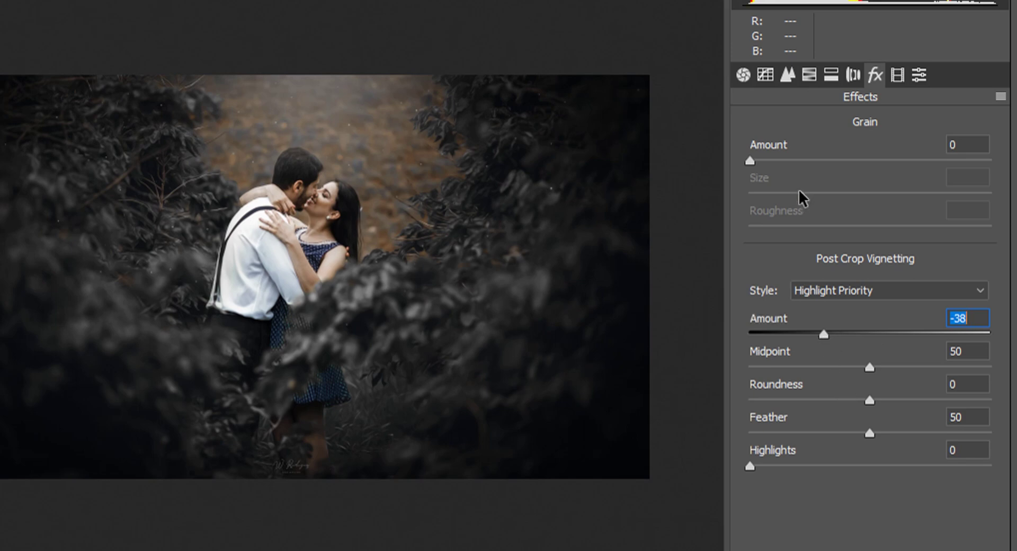
click(747, 78)
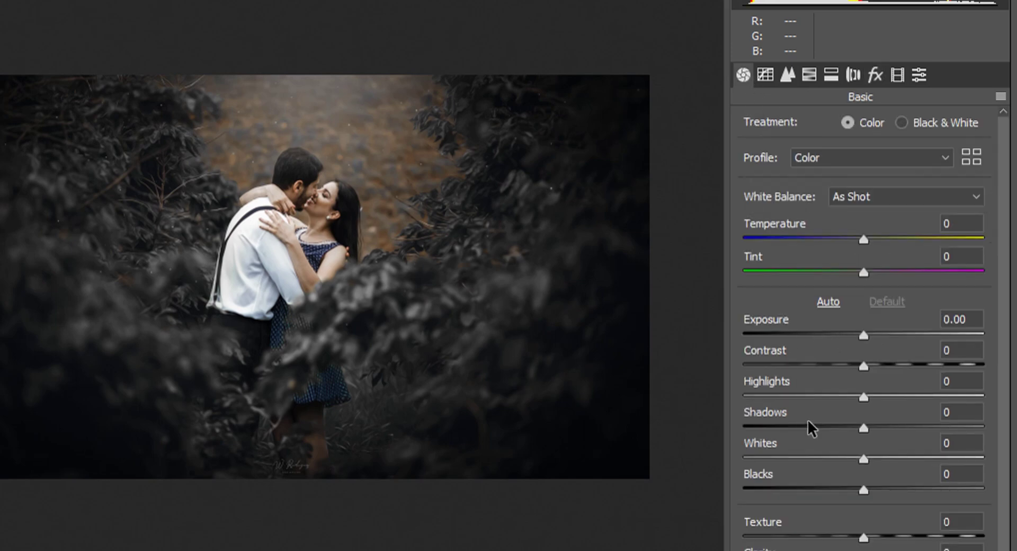
Set Contrast +19, Whites -28 and Blacks -13, then apply the Camera Raw edit.
drag(864, 365, 889, 363)
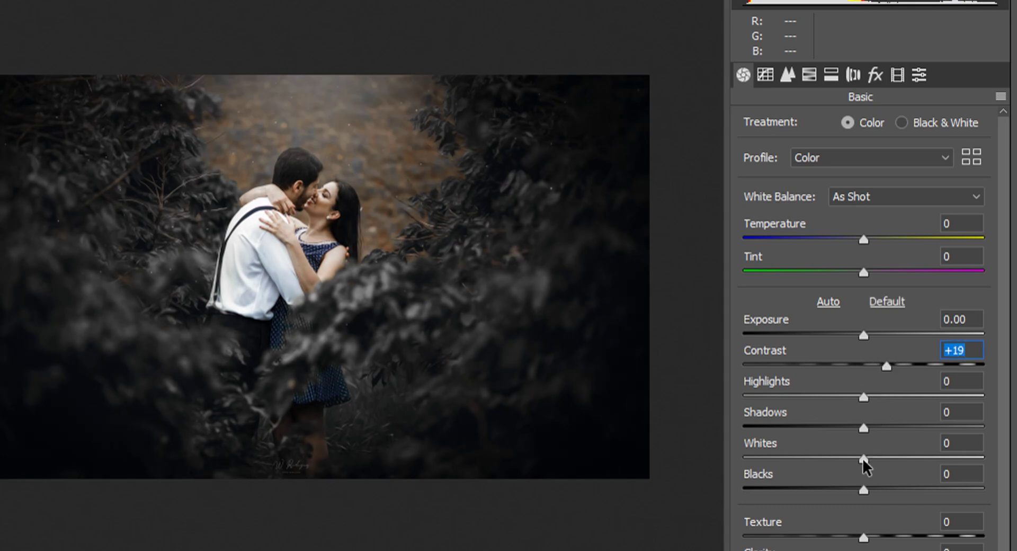
drag(863, 458, 829, 456)
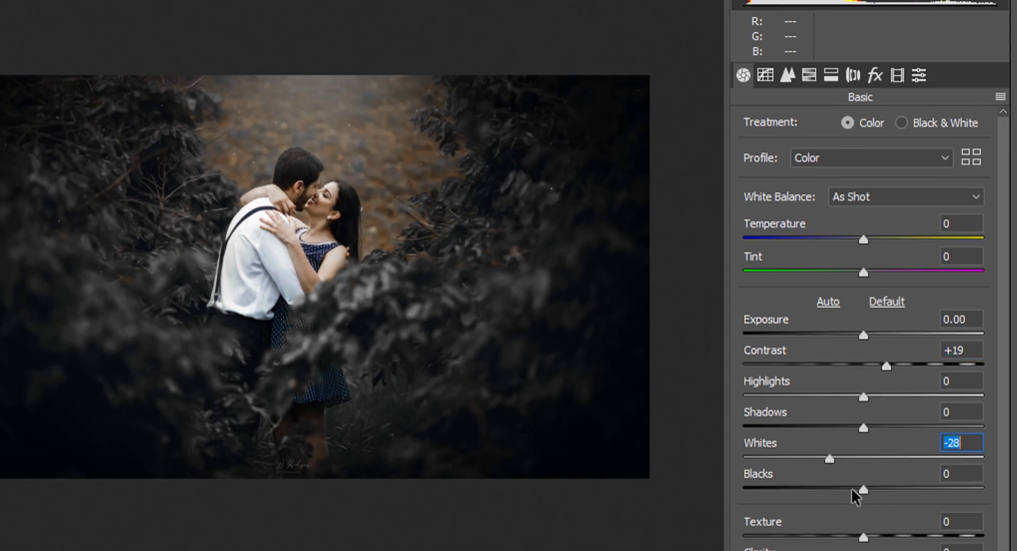
drag(851, 488, 848, 494)
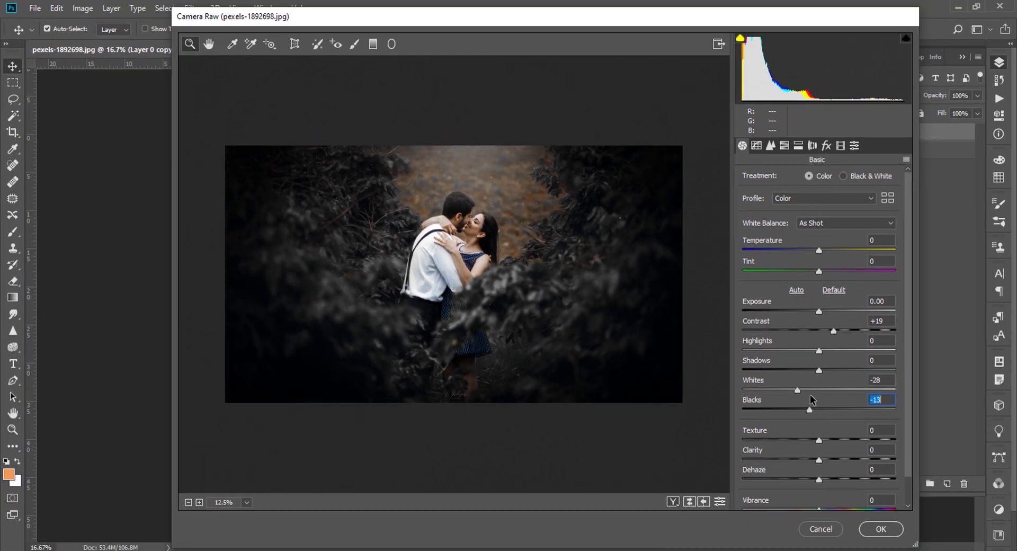
click(881, 529)
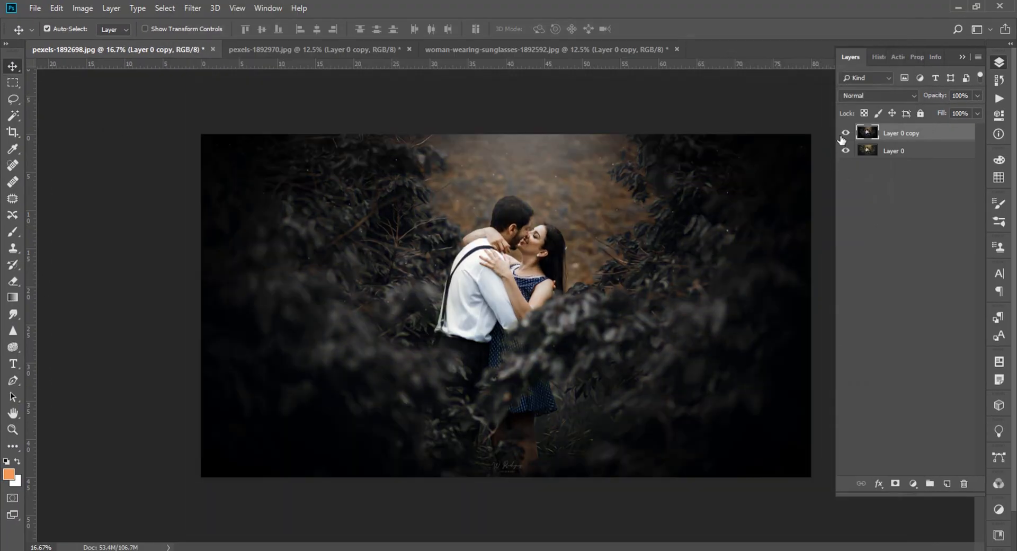
Compare Layer 0 copy with the original, then view the finished photo full-screen without panels.
click(845, 134)
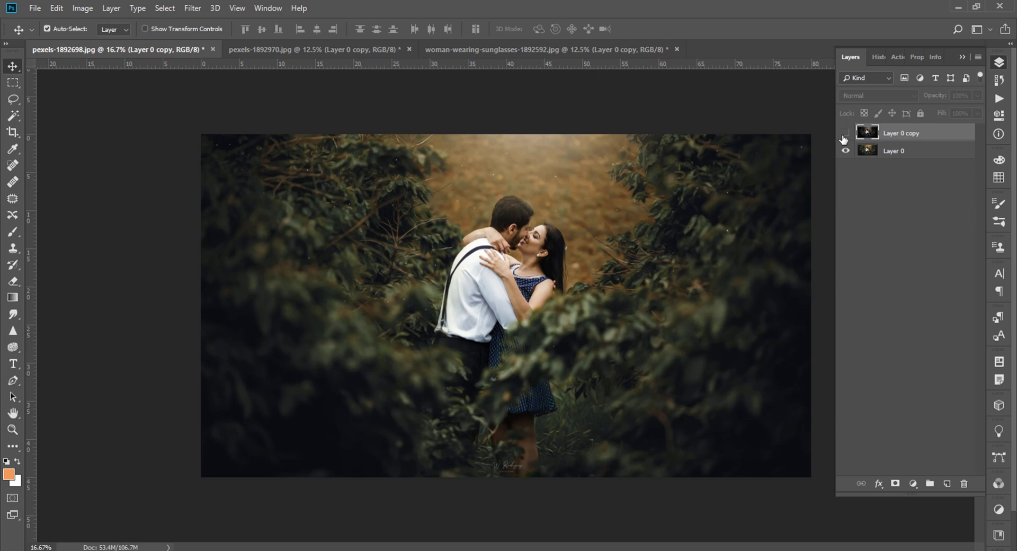
click(845, 135)
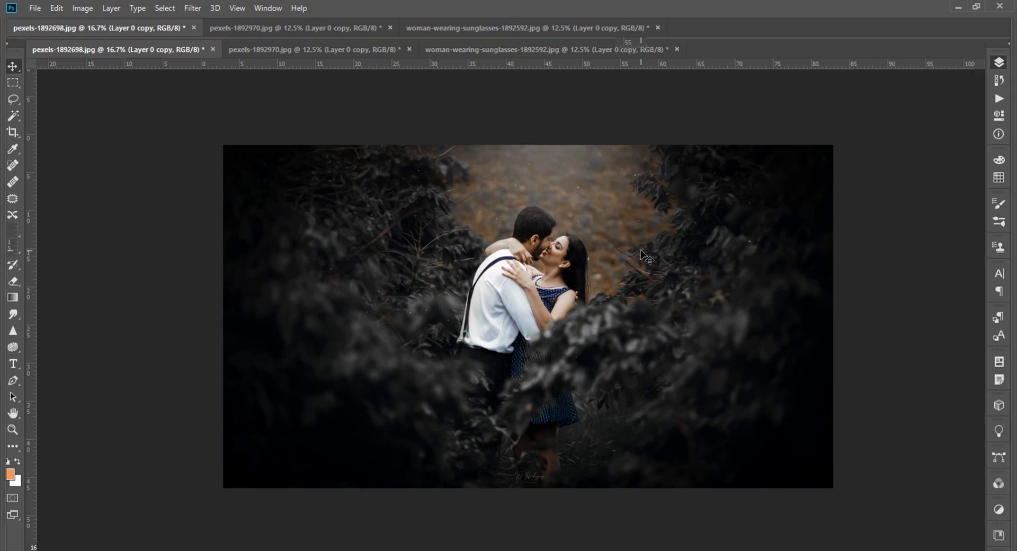
key(Tab)
key(f)
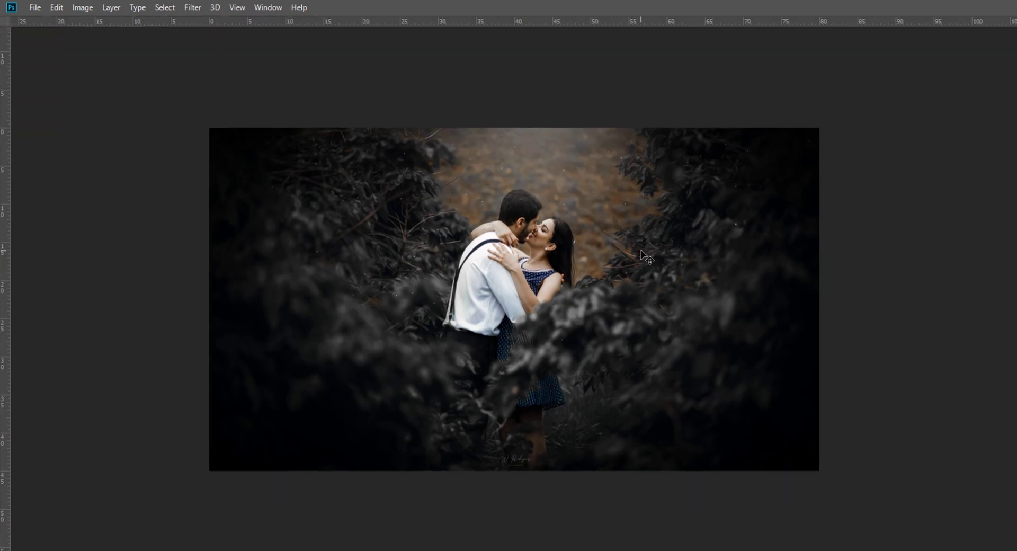